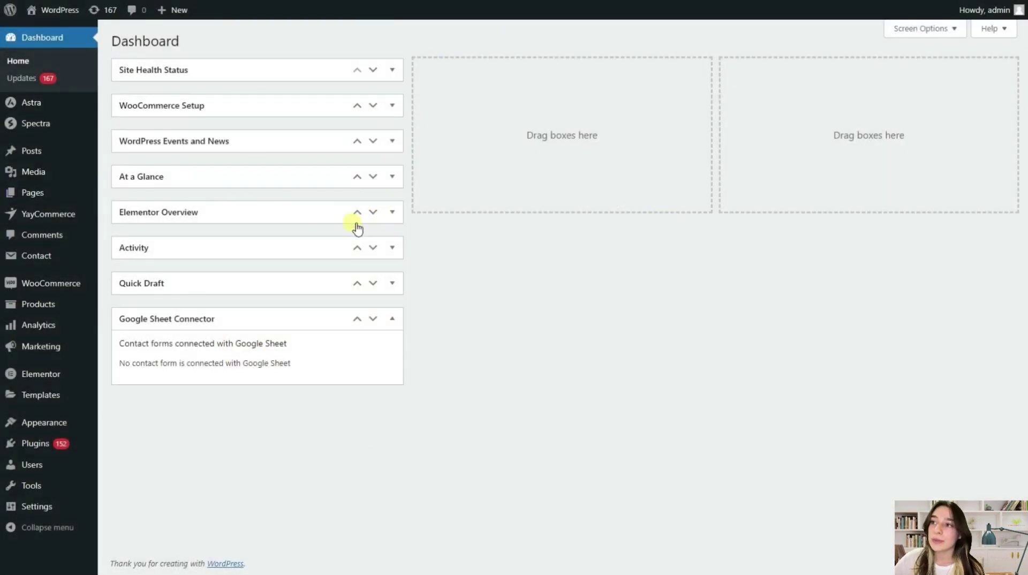
Step: Reveal the YayMail entry under YayCommerce in the WordPress admin sidebar
{"action": "mouse_move", "coordinate": [30, 215]}
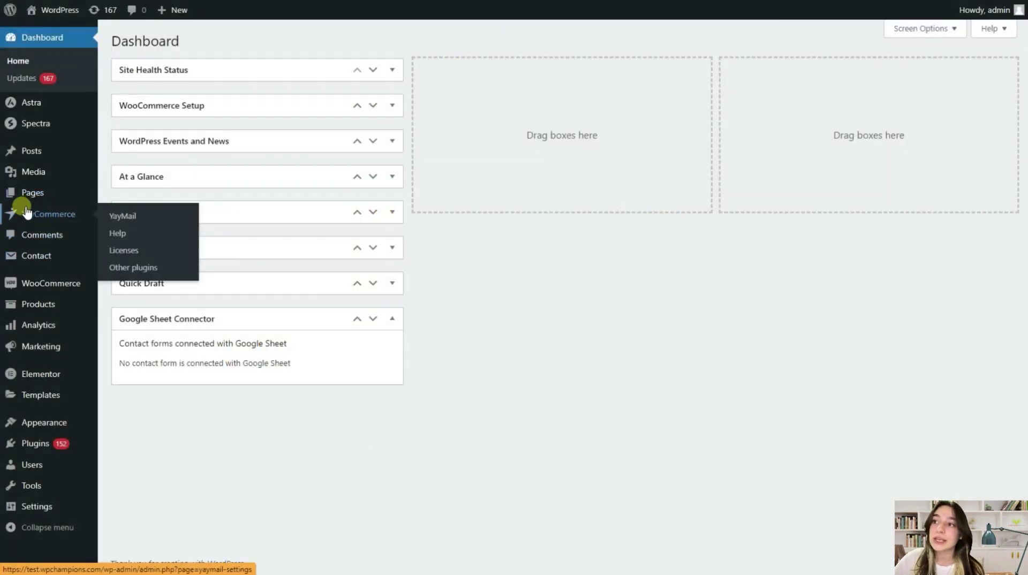
Step: Launch YayMail's New order template and bring up its 'New order: #1' heading content editor
{"action": "left_click", "coordinate": [129, 221]}
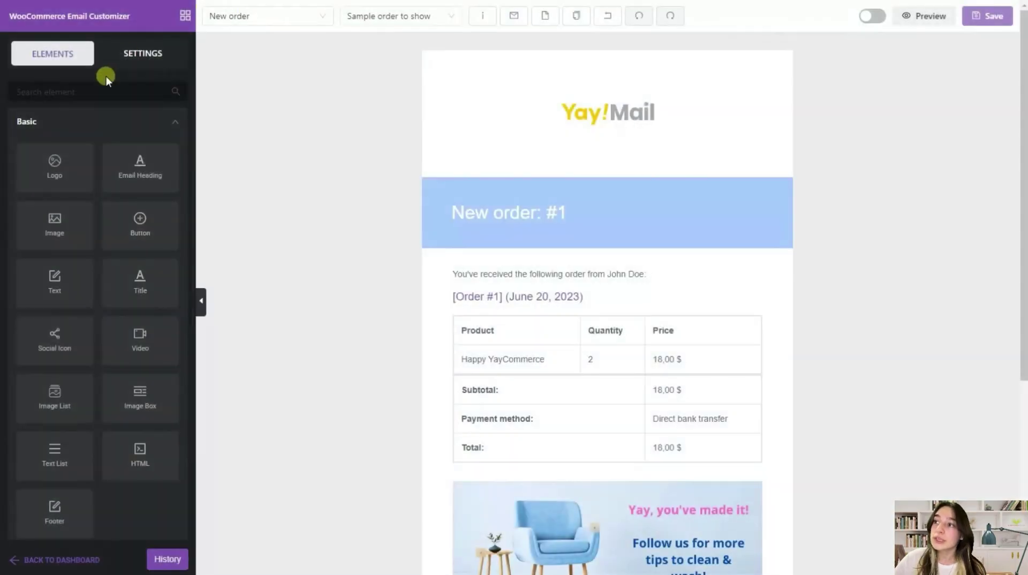
{"action": "scroll", "coordinate": [145, 348], "scroll_direction": "down", "scroll_amount": 2}
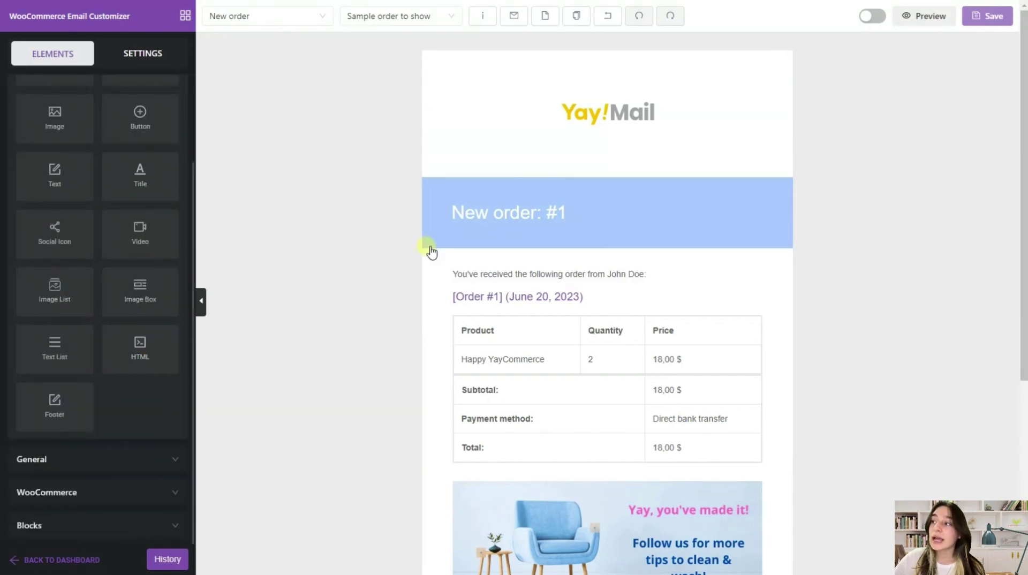
{"action": "left_click", "coordinate": [493, 237]}
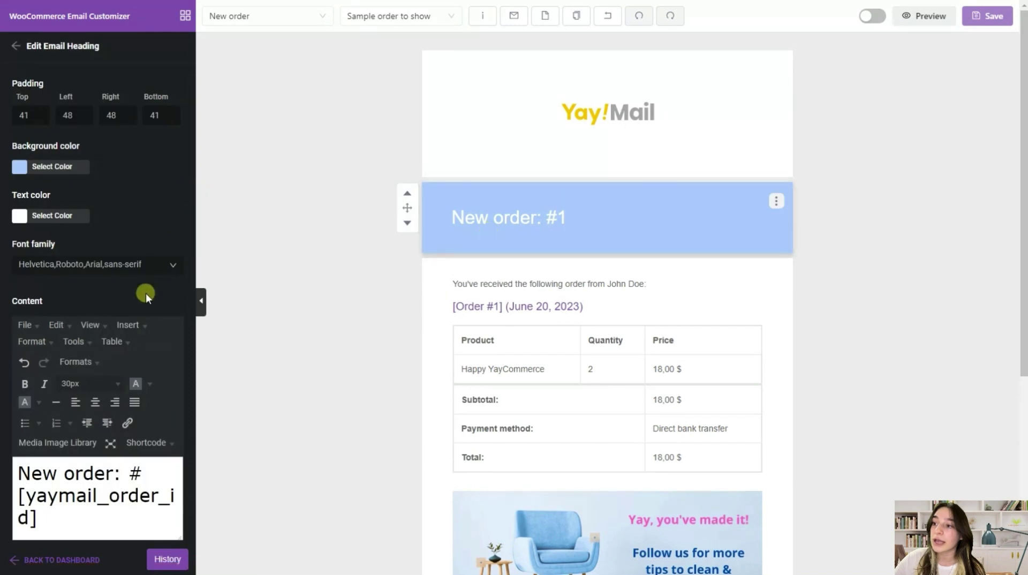
{"action": "scroll", "coordinate": [138, 310], "scroll_direction": "down", "scroll_amount": 2}
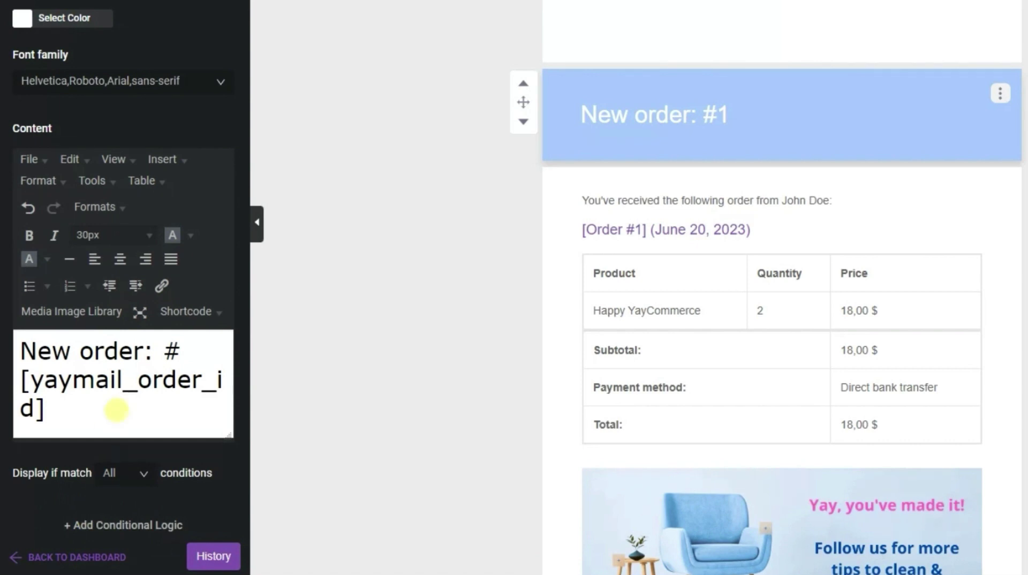
Step: Rewrite the heading content as 'Thank You for your order!' and locate the chair banner
{"action": "scroll", "coordinate": [122, 399], "scroll_direction": "up", "scroll_amount": 2}
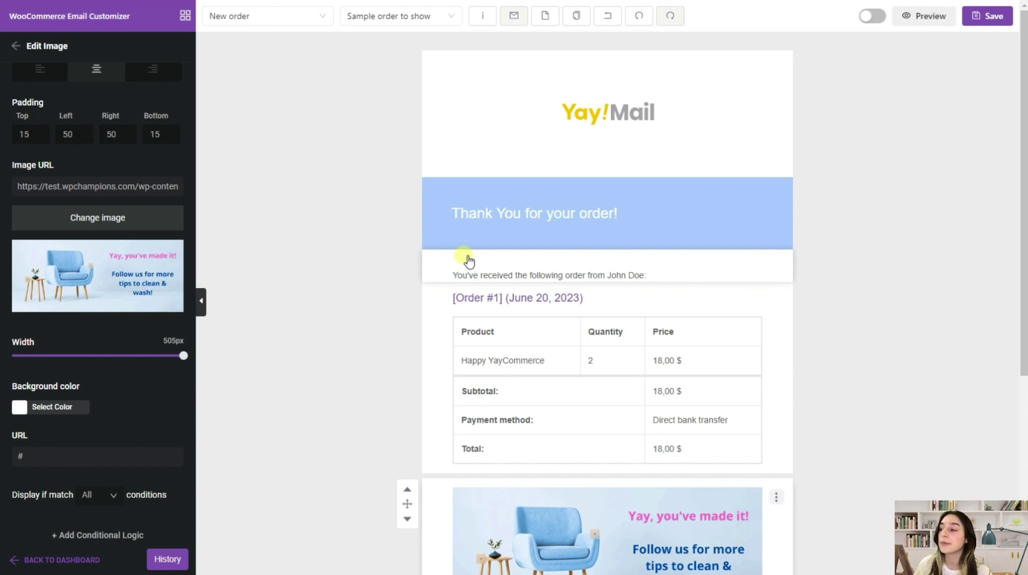
{"action": "scroll", "coordinate": [469, 261], "scroll_direction": "down", "scroll_amount": 5}
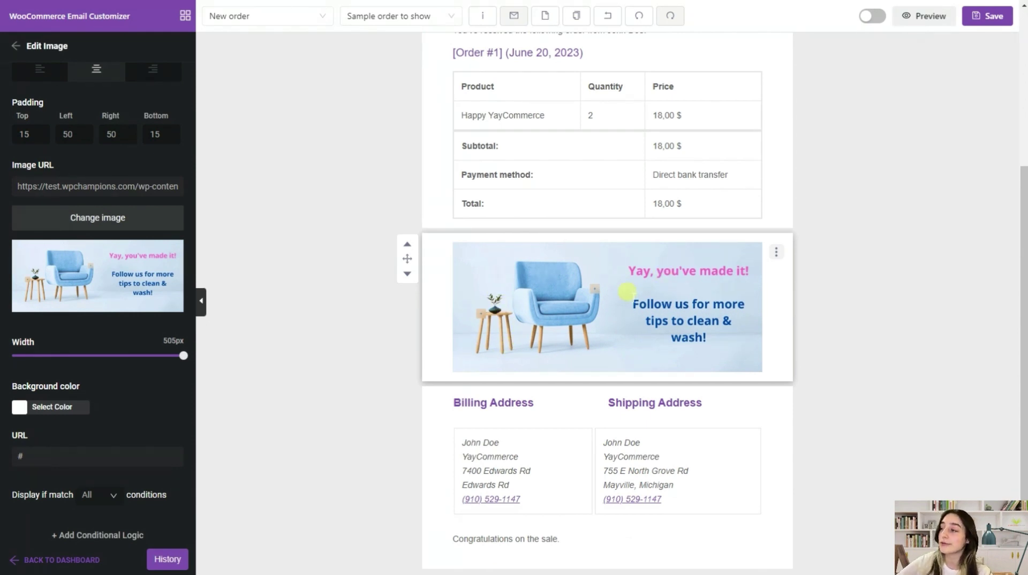
{"action": "scroll", "coordinate": [605, 337], "scroll_direction": "up", "scroll_amount": 1}
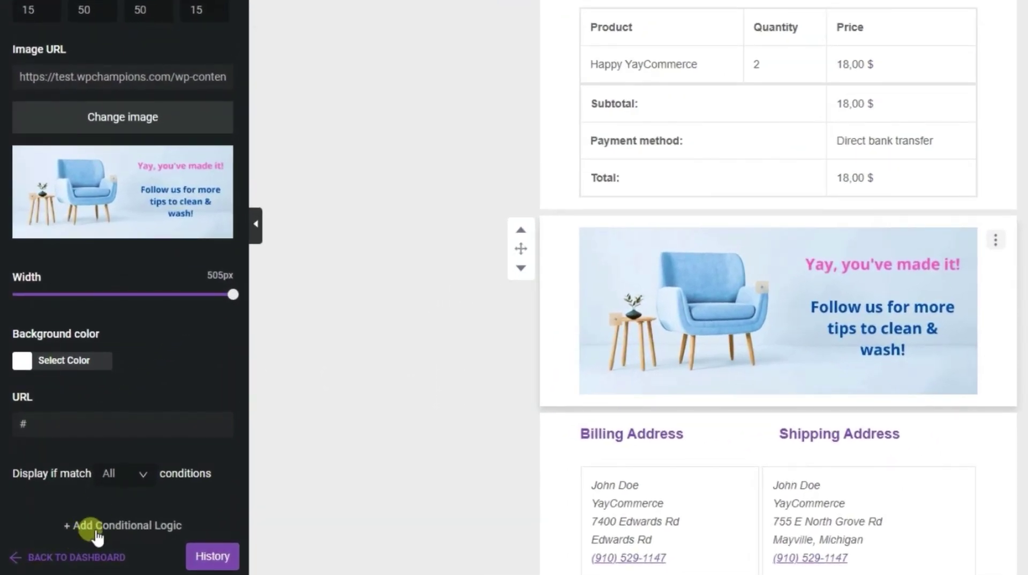
Step: Give the chair banner a display condition of Product is Sofa, replacing Almond Milk Lotion
{"action": "left_click", "coordinate": [96, 527]}
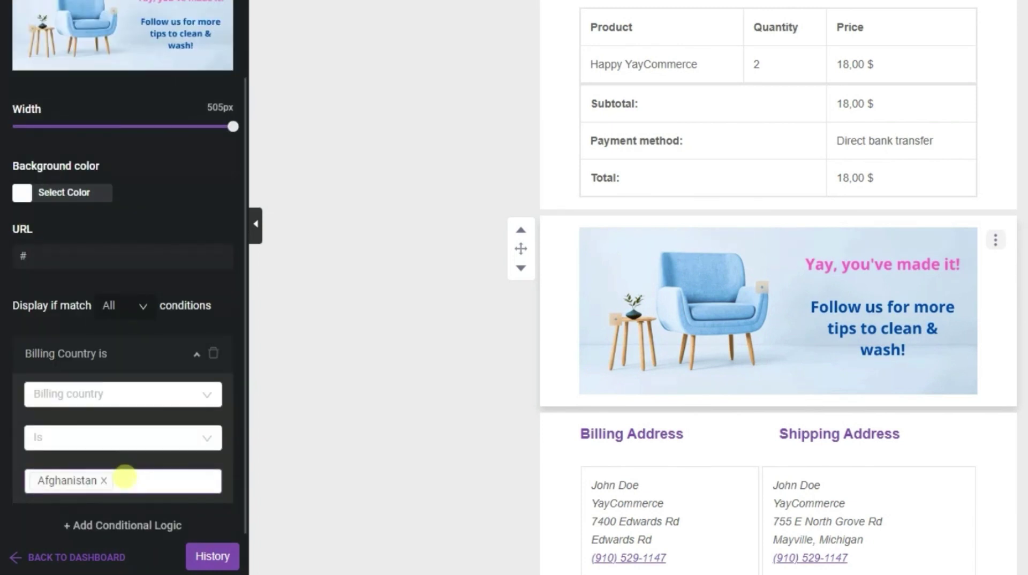
{"action": "left_click", "coordinate": [105, 394]}
{"action": "left_click", "coordinate": [113, 226]}
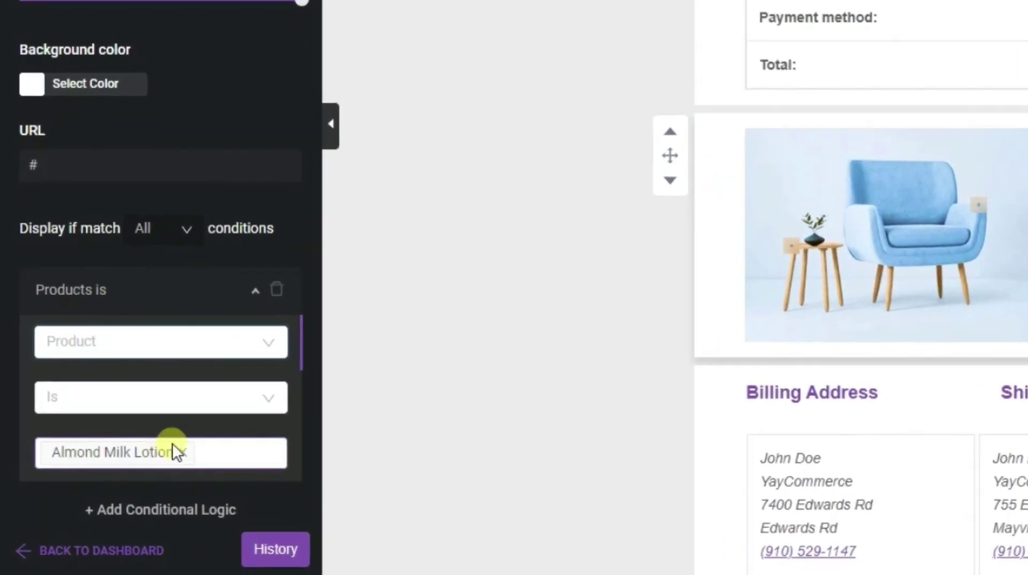
{"action": "left_click", "coordinate": [140, 480]}
{"action": "type", "text": "sofa"}
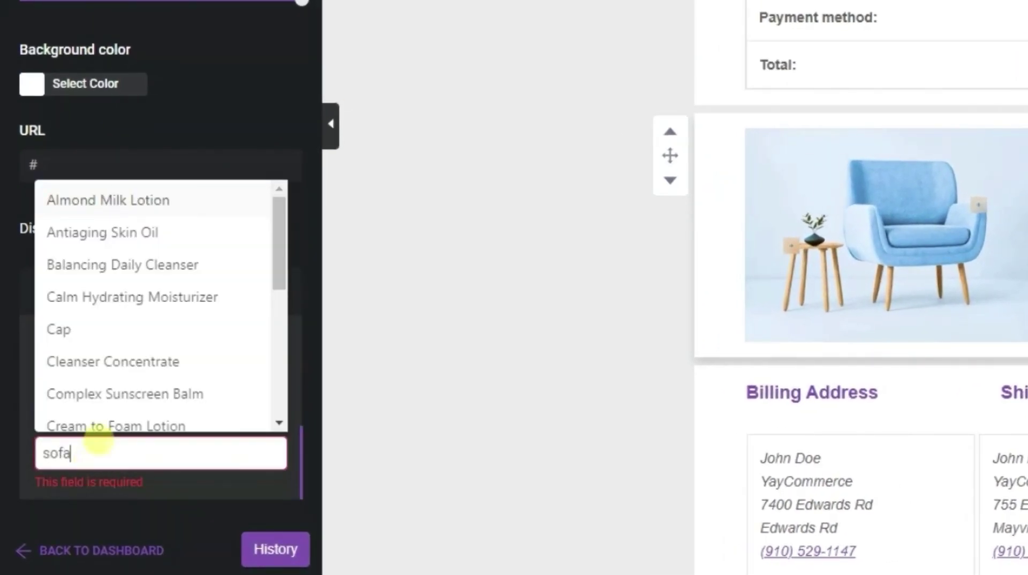
{"action": "left_click", "coordinate": [70, 497]}
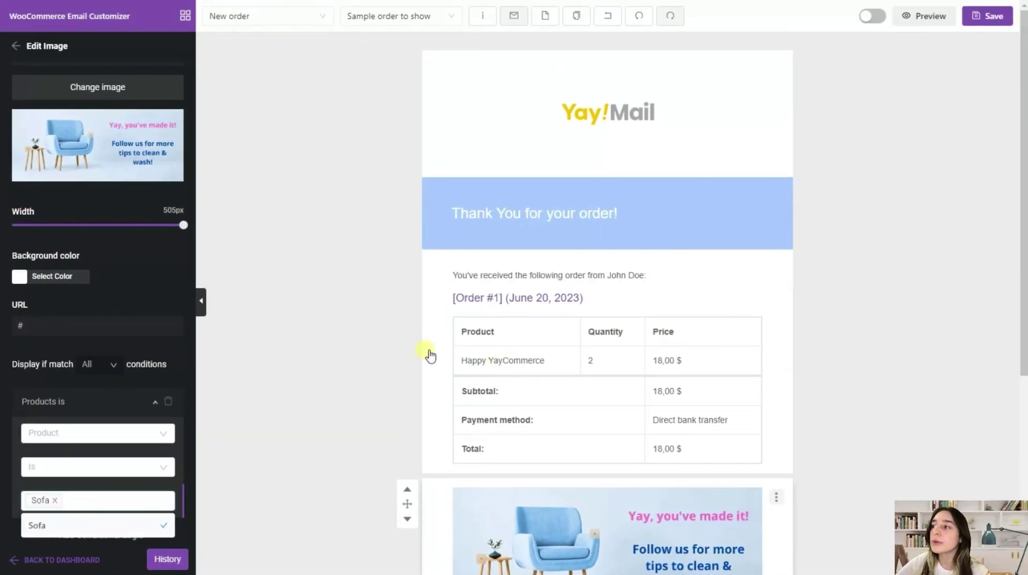
Step: Place a new Text element directly below the chair banner and open its settings
{"action": "scroll", "coordinate": [434, 355], "scroll_direction": "down", "scroll_amount": 5}
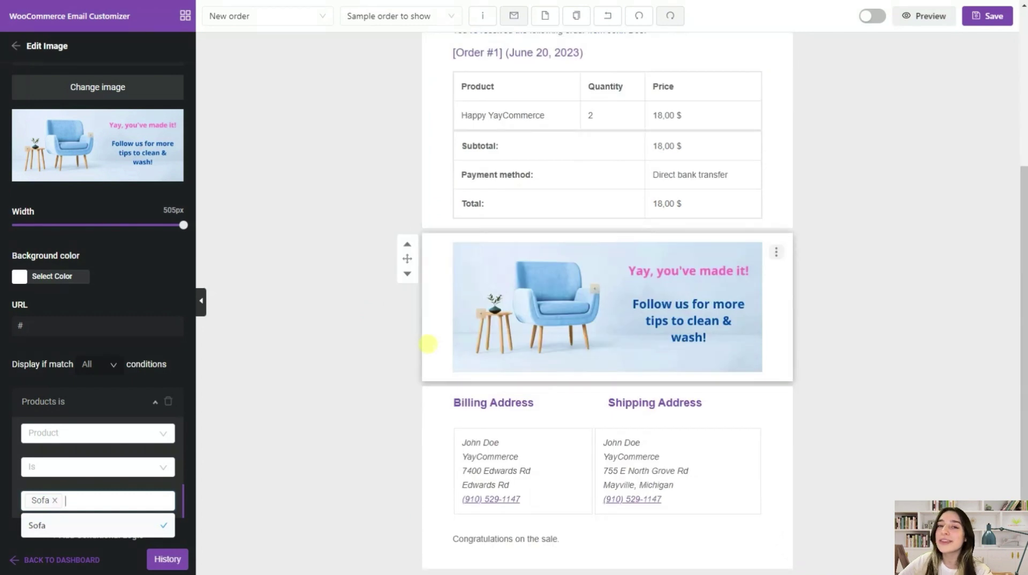
{"action": "scroll", "coordinate": [453, 309], "scroll_direction": "down", "scroll_amount": 1}
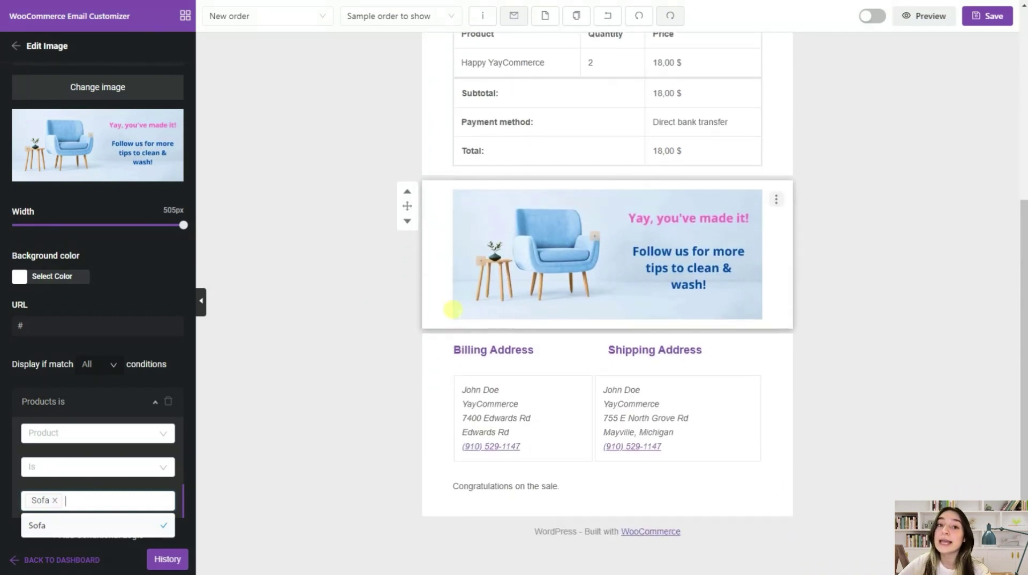
{"action": "scroll", "coordinate": [149, 119], "scroll_direction": "up", "scroll_amount": 2}
{"action": "left_click", "coordinate": [17, 45]}
{"action": "scroll", "coordinate": [59, 222], "scroll_direction": "up", "scroll_amount": 1}
{"action": "left_click_drag", "start_coordinate": [67, 234], "coordinate": [554, 339]}
{"action": "scroll", "coordinate": [97, 427], "scroll_direction": "down", "scroll_amount": 1}
{"action": "left_click", "coordinate": [513, 362]}
{"action": "scroll", "coordinate": [103, 457], "scroll_direction": "down", "scroll_amount": 3}
Step: Replace the placeholder with the 30% OFF FurnitureLover promo lines and remove the leftover paragraph
{"action": "left_click_drag", "start_coordinate": [116, 451], "coordinate": [21, 407]}
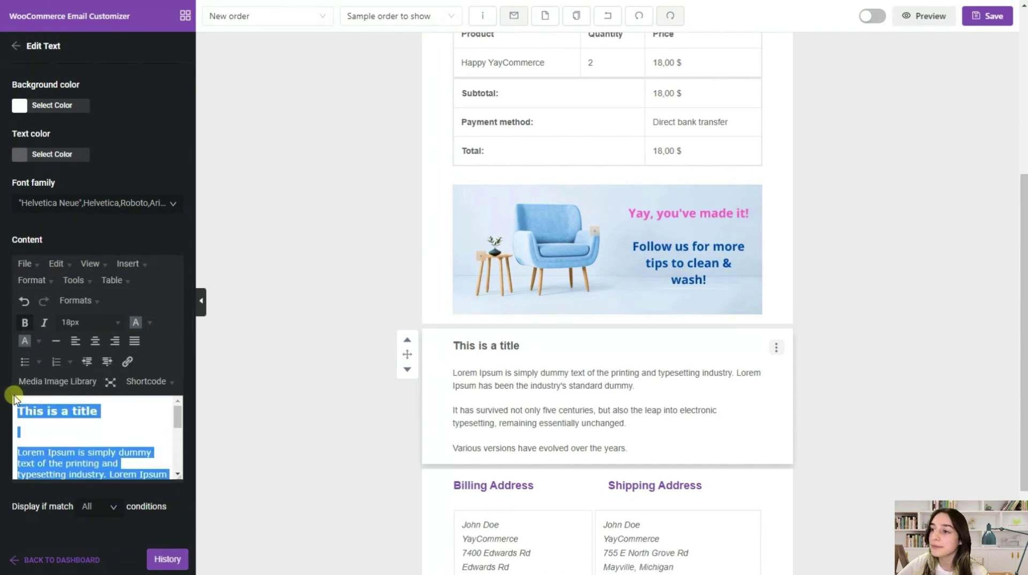
{"action": "key", "text": "BackSpace"}
{"action": "type", "text": "Get 30% OFF For your next Furniture purchase! Use the promo code of FurnitureLover!"}
{"action": "scroll", "coordinate": [94, 428], "scroll_direction": "down", "scroll_amount": 3}
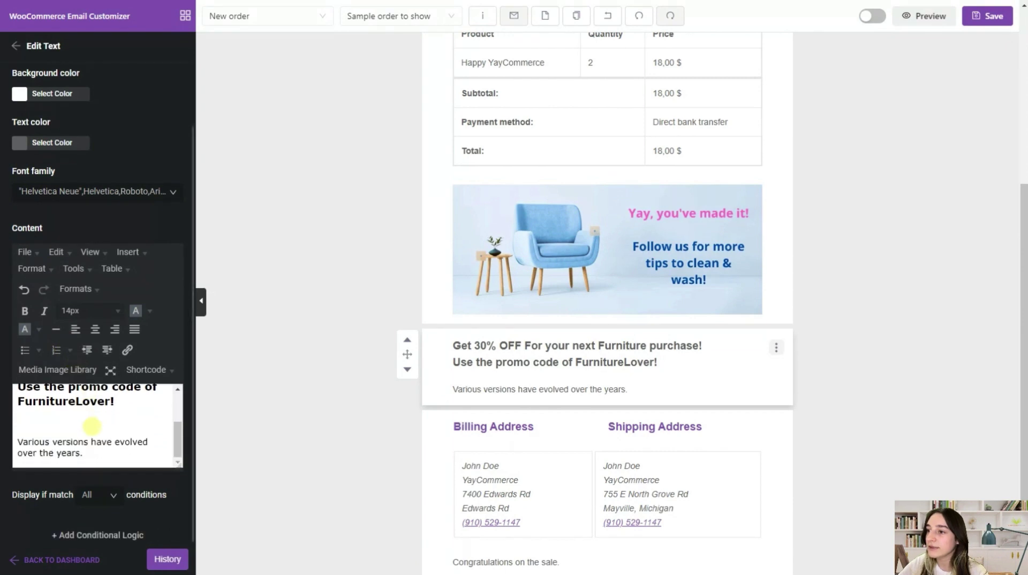
{"action": "left_click_drag", "start_coordinate": [99, 453], "coordinate": [22, 441]}
{"action": "key", "text": "BackSpace"}
{"action": "scroll", "coordinate": [49, 407], "scroll_direction": "up", "scroll_amount": 1}
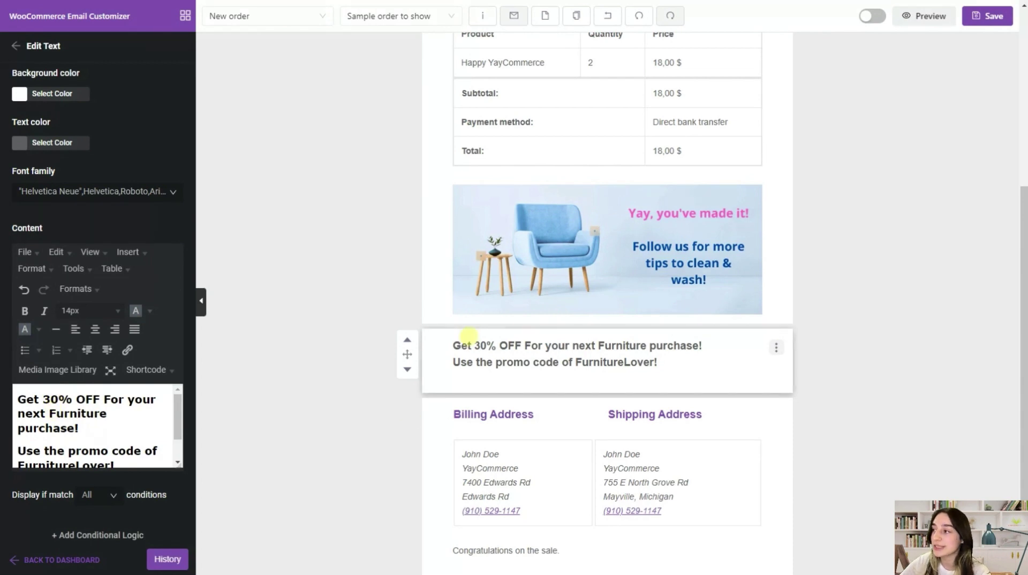
{"action": "scroll", "coordinate": [53, 412], "scroll_direction": "up", "scroll_amount": 1}
Step: Change the promo text colour to fully saturated magenta, FF00BF
{"action": "left_click", "coordinate": [69, 203]}
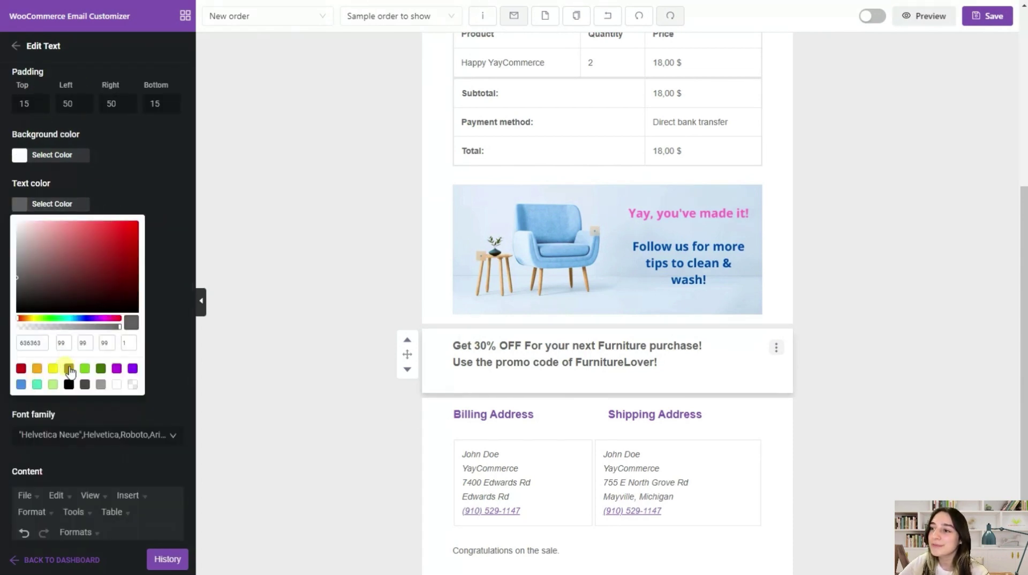
{"action": "left_click", "coordinate": [21, 385]}
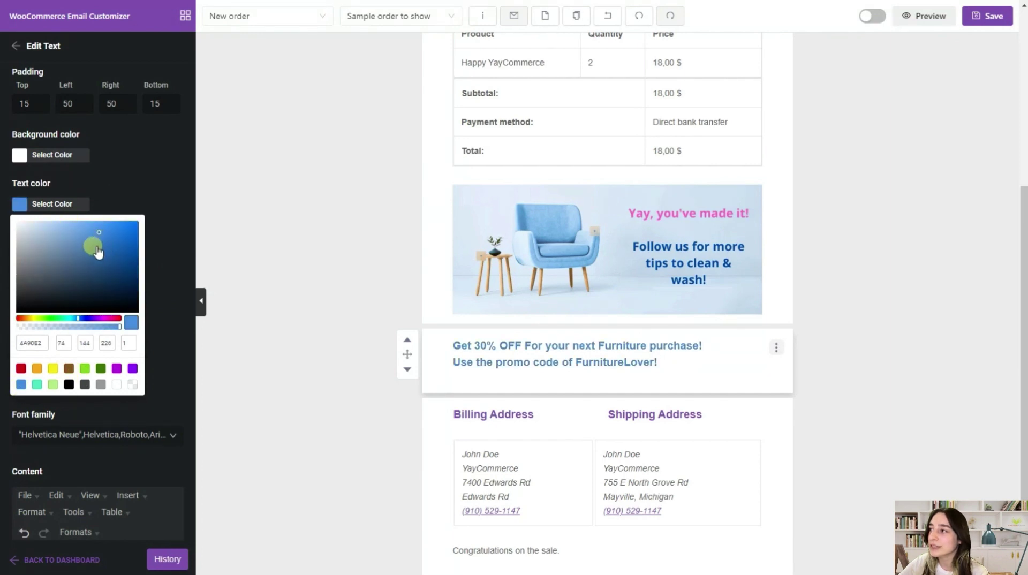
{"action": "left_click_drag", "start_coordinate": [92, 324], "coordinate": [110, 323]}
{"action": "left_click_drag", "start_coordinate": [106, 236], "coordinate": [138, 209]}
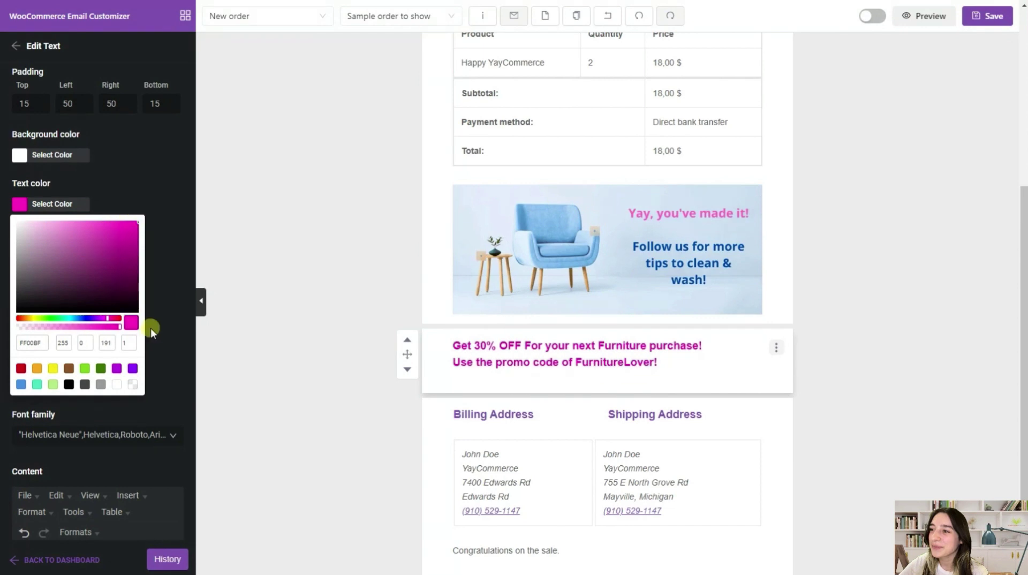
{"action": "left_click", "coordinate": [362, 362]}
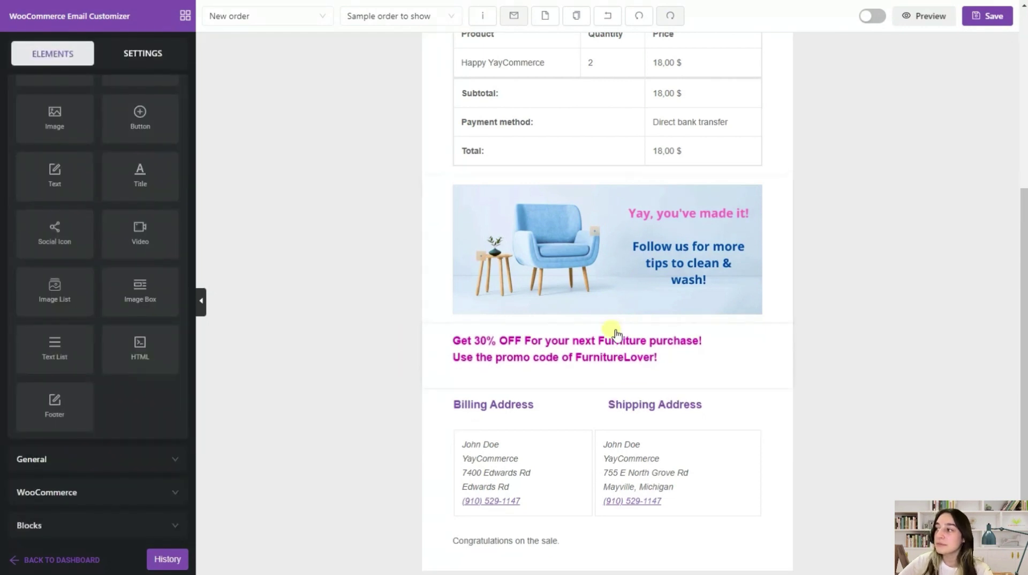
Step: Add a Product-based display condition for Sofa to the promo text block
{"action": "left_click", "coordinate": [454, 359]}
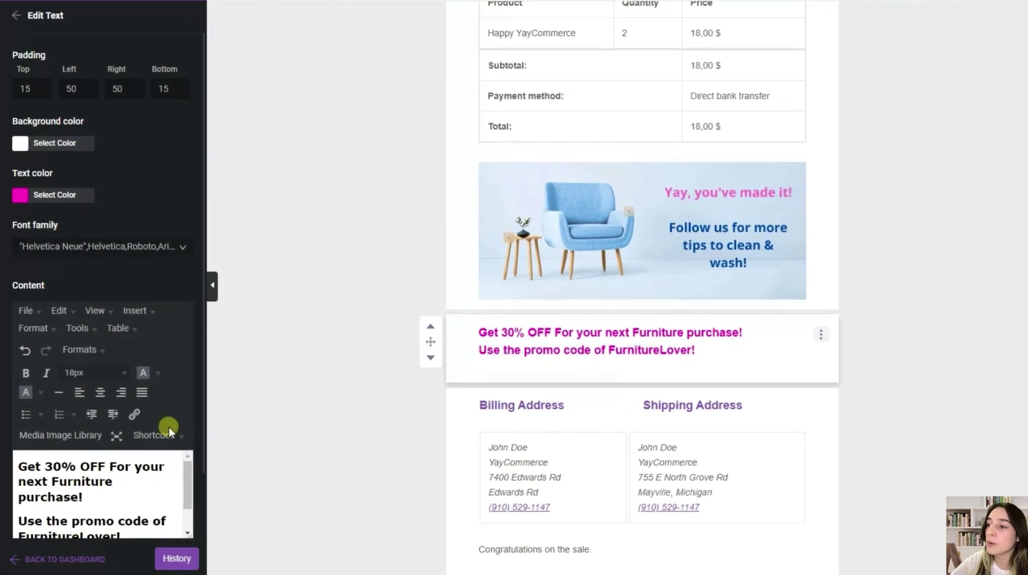
{"action": "scroll", "coordinate": [163, 498], "scroll_direction": "down", "scroll_amount": 5}
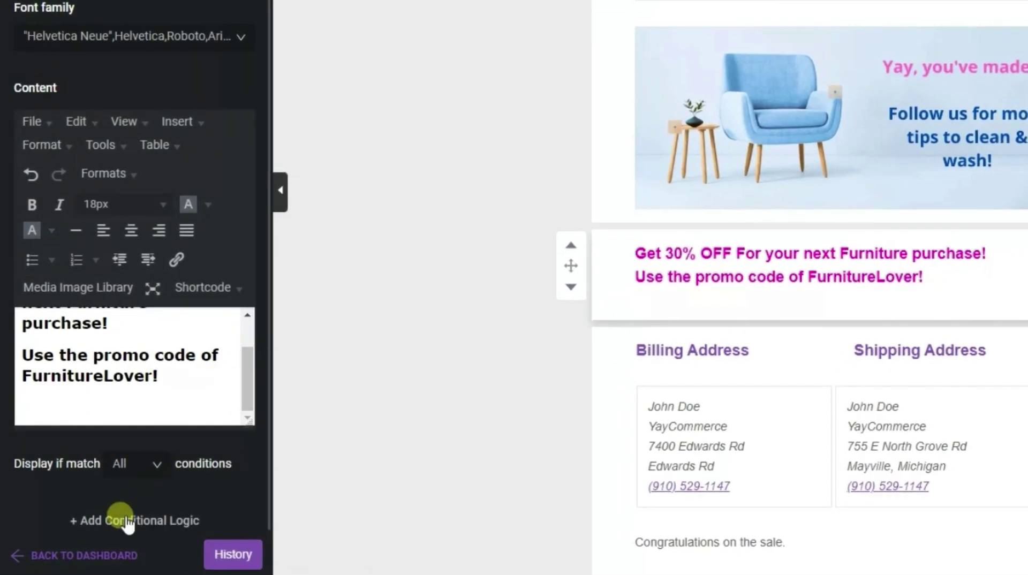
{"action": "left_click", "coordinate": [122, 520]}
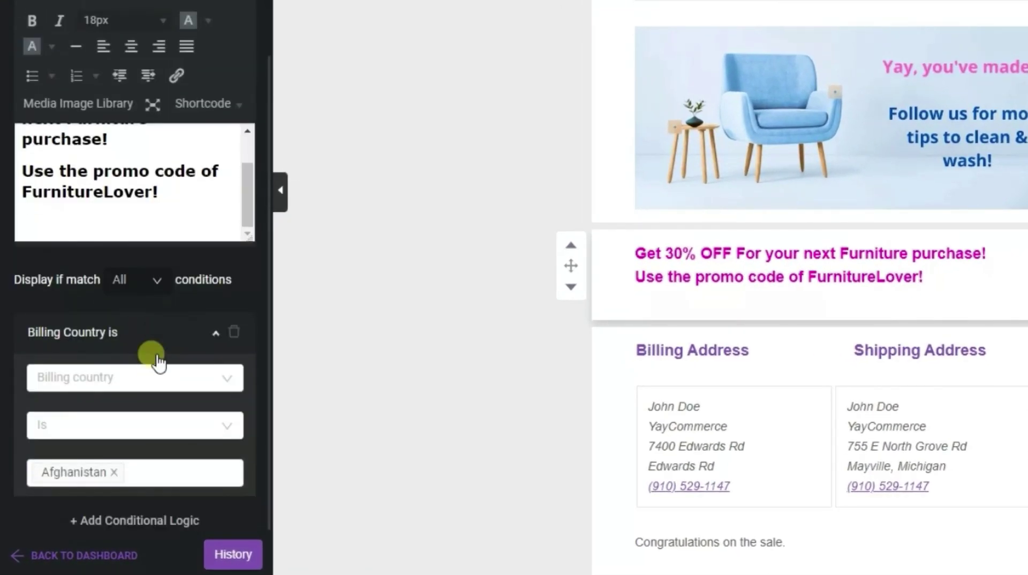
{"action": "left_click", "coordinate": [157, 383]}
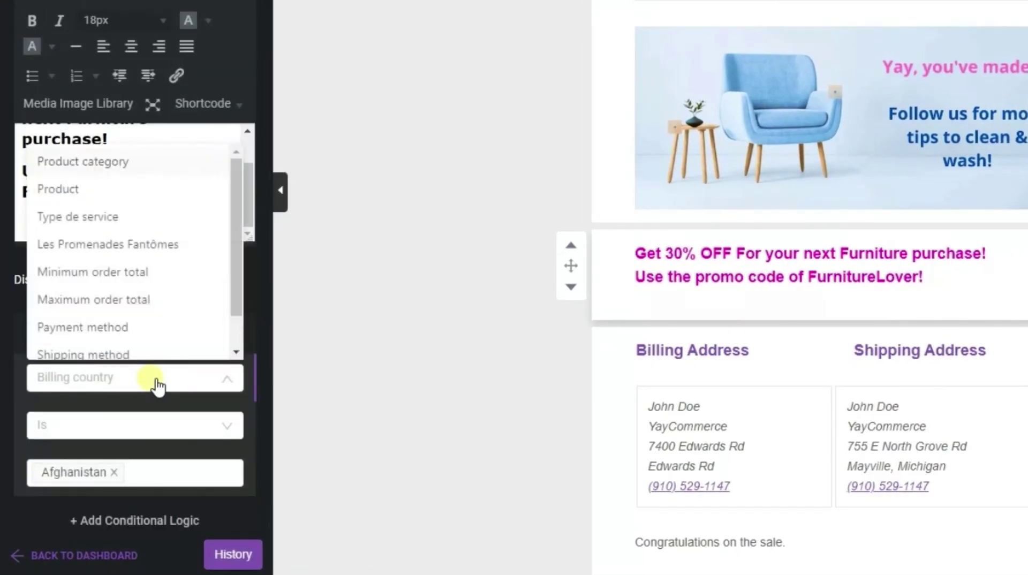
{"action": "left_click", "coordinate": [83, 187]}
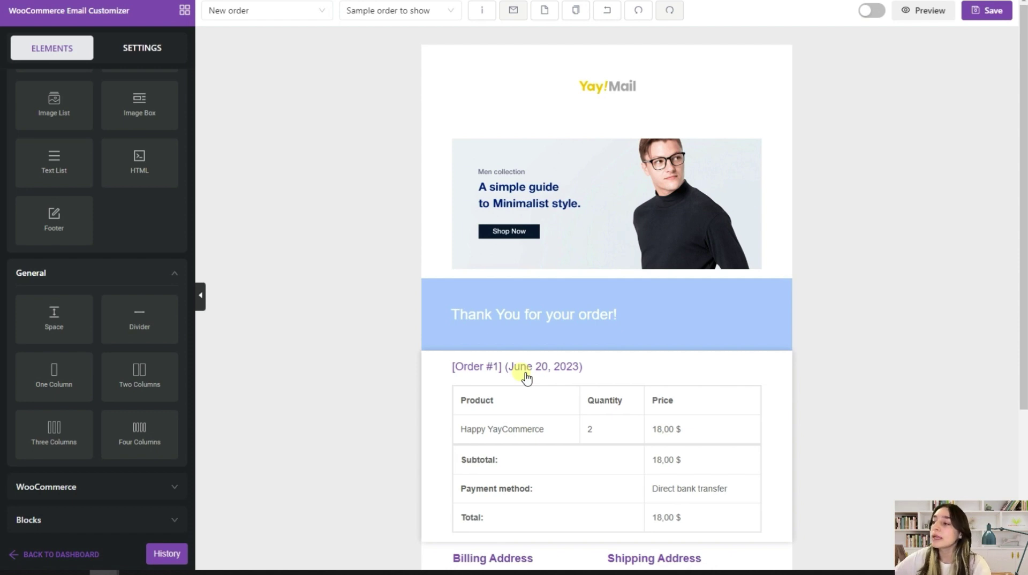
Step: Add a three-column row below the order table with an image about 120px wide
{"action": "scroll", "coordinate": [526, 377], "scroll_direction": "down", "scroll_amount": 1}
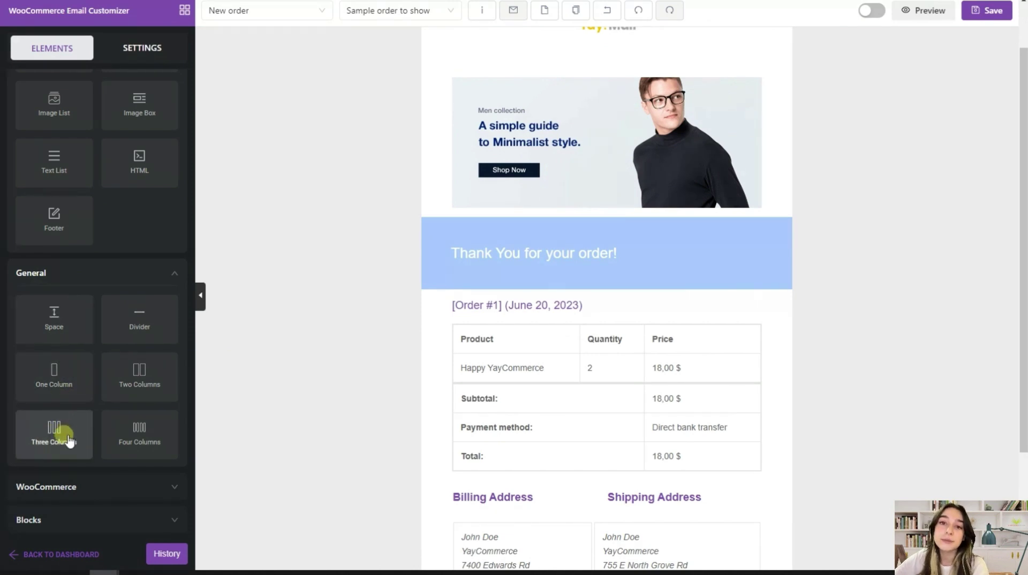
{"action": "scroll", "coordinate": [525, 374], "scroll_direction": "down", "scroll_amount": 3}
{"action": "left_click_drag", "start_coordinate": [64, 428], "coordinate": [588, 384]}
{"action": "scroll", "coordinate": [124, 221], "scroll_direction": "up", "scroll_amount": 5}
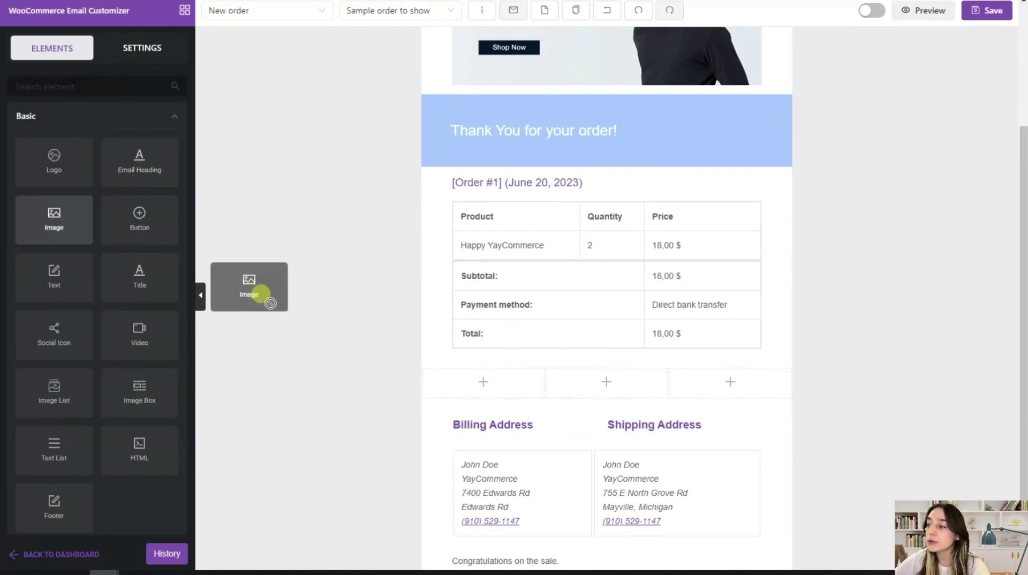
{"action": "left_click_drag", "start_coordinate": [287, 309], "coordinate": [496, 397]}
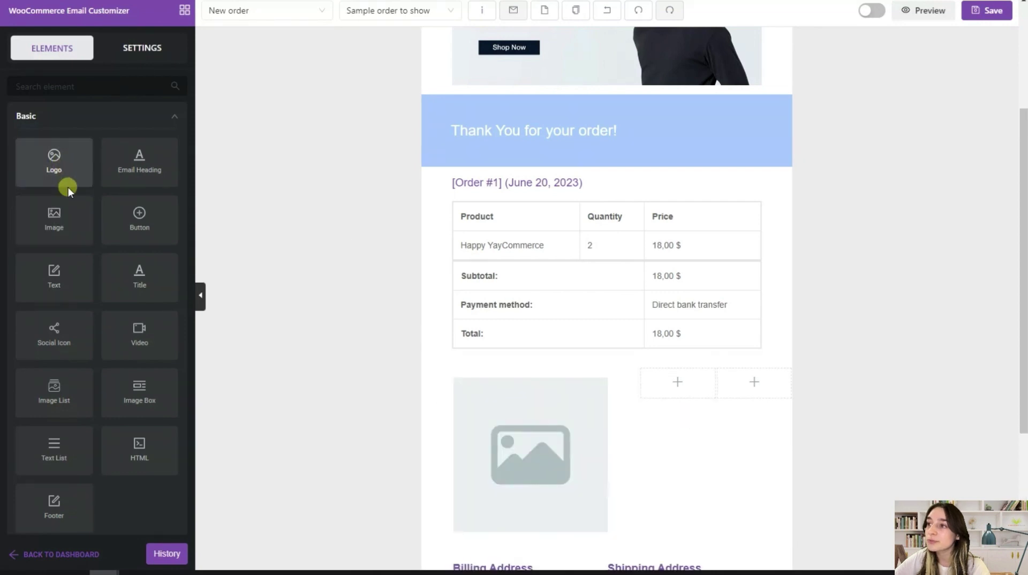
{"action": "left_click", "coordinate": [550, 440]}
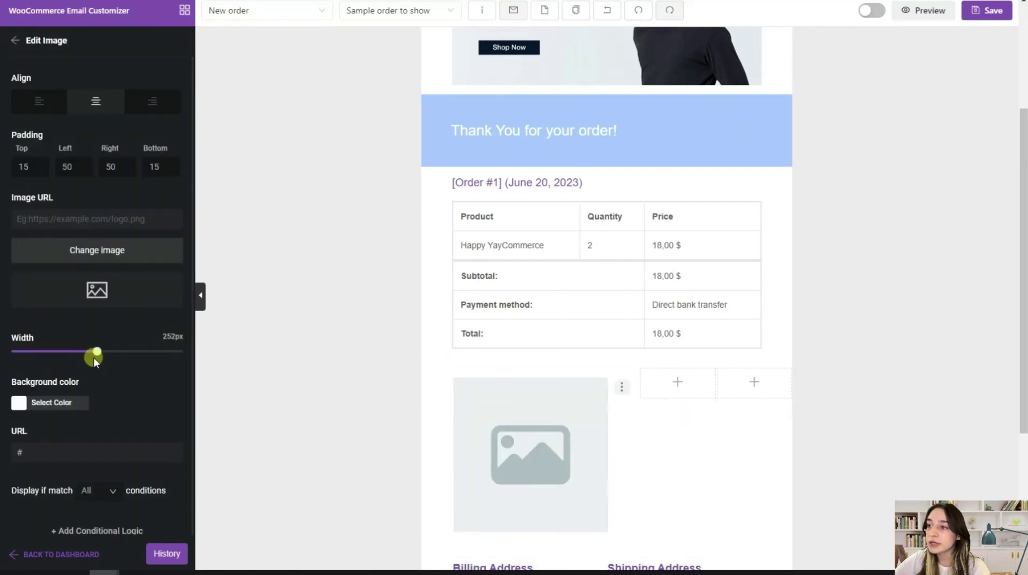
{"action": "left_click_drag", "start_coordinate": [95, 354], "coordinate": [52, 360]}
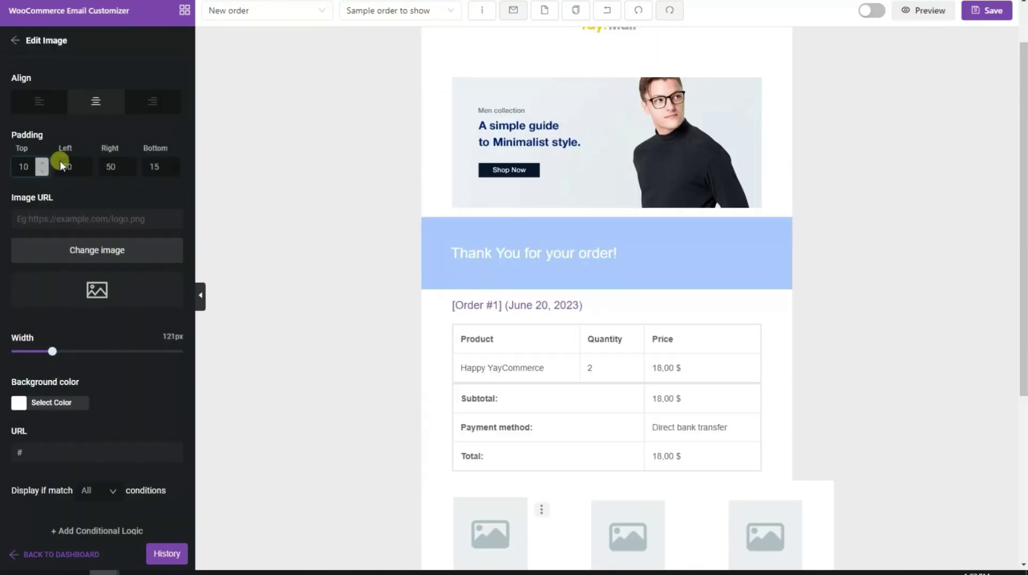
{"action": "left_click", "coordinate": [27, 165]}
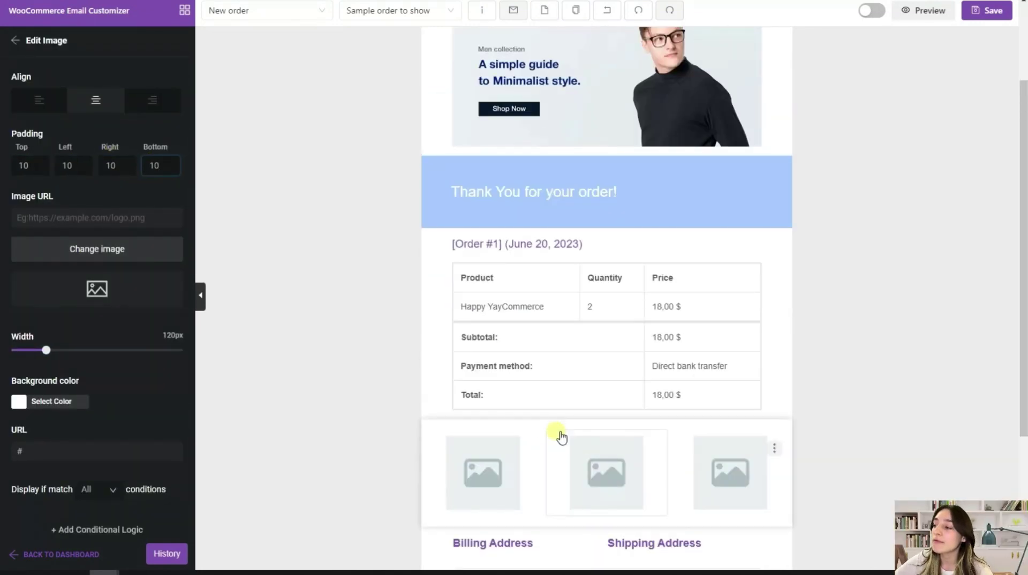
Step: Fill the first image with a clothing photo from the Media Library
{"action": "scroll", "coordinate": [562, 456], "scroll_direction": "down", "scroll_amount": 1}
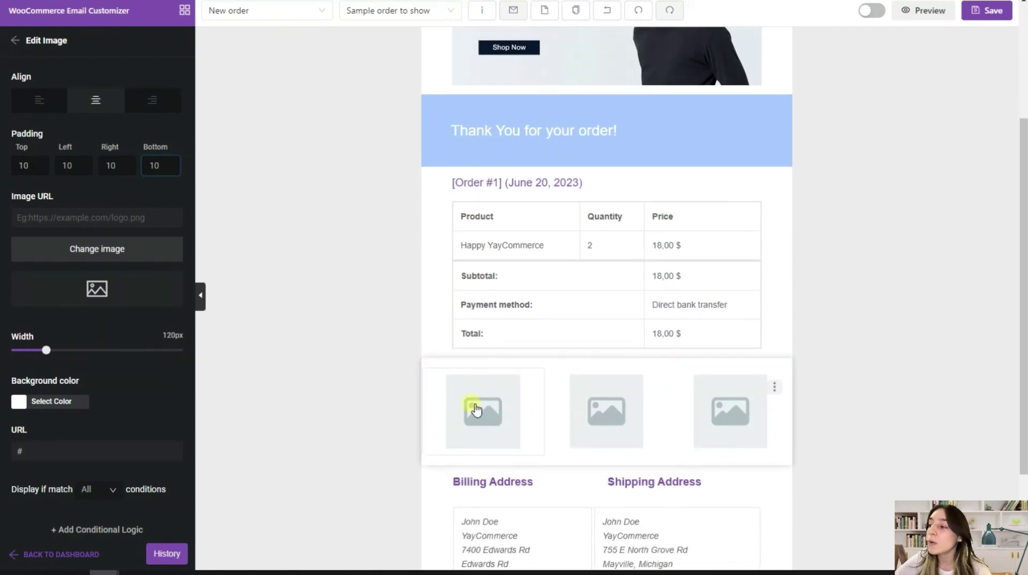
{"action": "left_click", "coordinate": [101, 256]}
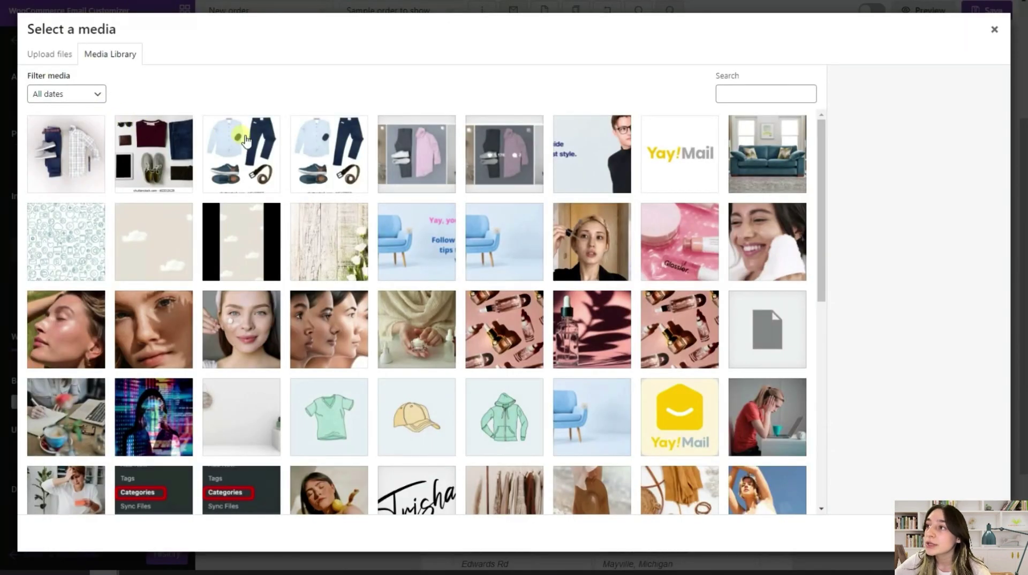
{"action": "left_click", "coordinate": [323, 154]}
{"action": "left_click", "coordinate": [974, 533]}
Step: Fill the second and third placeholders with clothing photos, the third being the checked shirt
{"action": "left_click", "coordinate": [636, 418]}
{"action": "left_click", "coordinate": [96, 183]}
{"action": "left_click", "coordinate": [154, 154]}
{"action": "left_click", "coordinate": [974, 534]}
{"action": "left_click", "coordinate": [730, 408]}
{"action": "left_click", "coordinate": [96, 183]}
{"action": "left_click", "coordinate": [76, 161]}
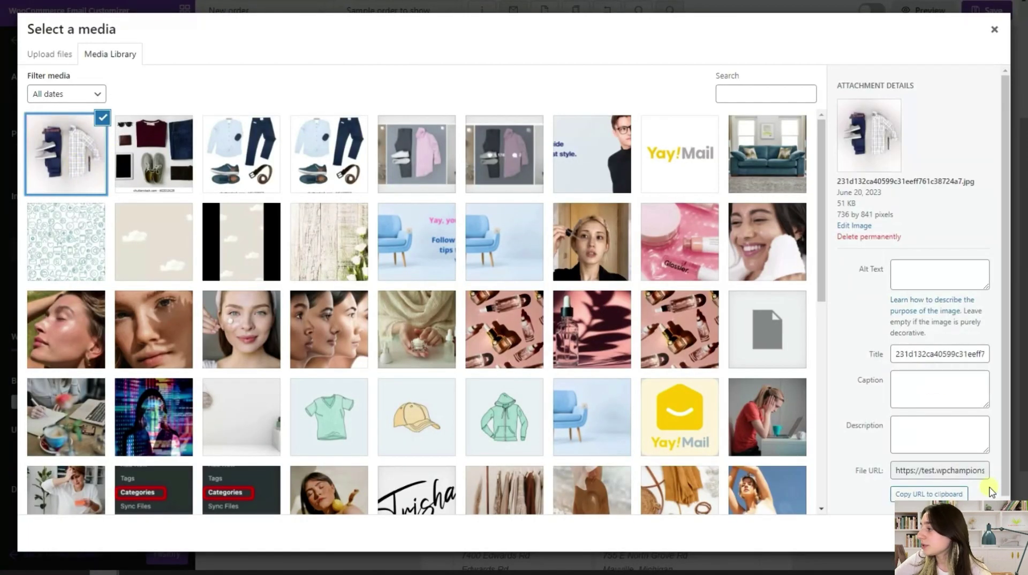
{"action": "left_click", "coordinate": [974, 533]}
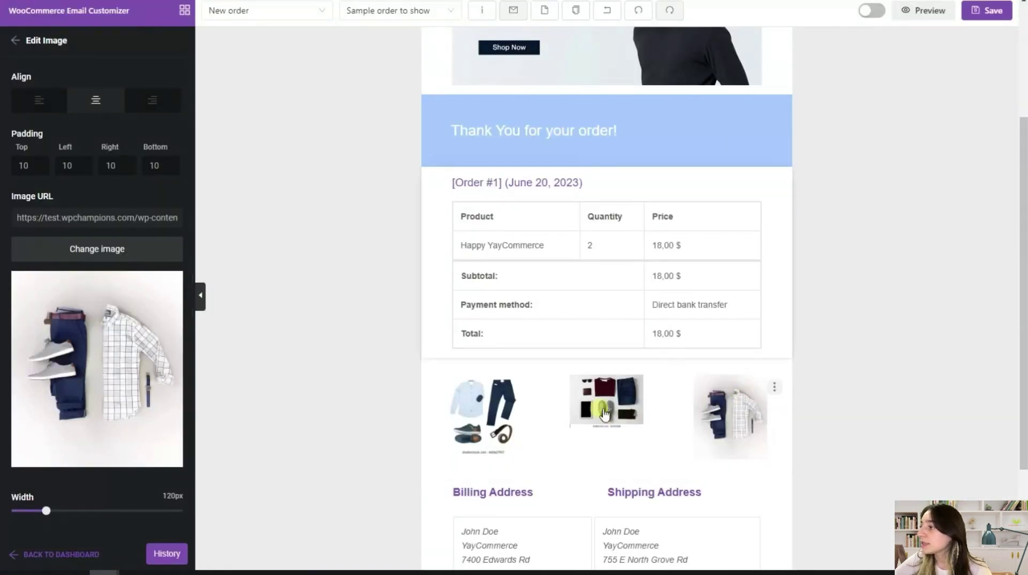
{"action": "scroll", "coordinate": [523, 385], "scroll_direction": "up", "scroll_amount": 1}
{"action": "scroll", "coordinate": [527, 386], "scroll_direction": "down", "scroll_amount": 1}
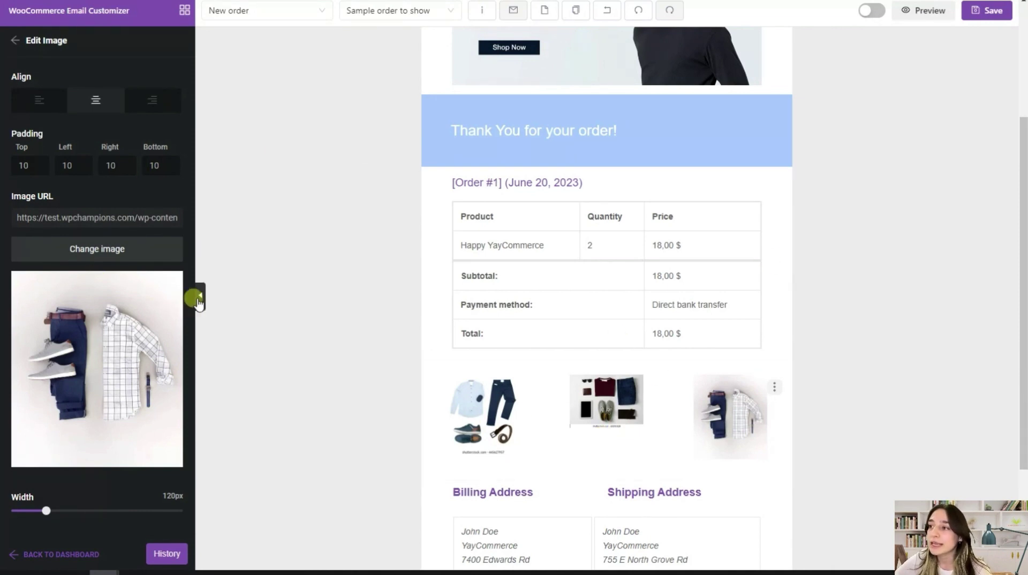
{"action": "scroll", "coordinate": [392, 394], "scroll_direction": "down", "scroll_amount": 1}
{"action": "scroll", "coordinate": [32, 428], "scroll_direction": "down", "scroll_amount": 2}
{"action": "scroll", "coordinate": [25, 439], "scroll_direction": "up", "scroll_amount": 1}
{"action": "scroll", "coordinate": [25, 439], "scroll_direction": "down", "scroll_amount": 1}
{"action": "scroll", "coordinate": [613, 384], "scroll_direction": "down", "scroll_amount": 1}
Step: Add a display condition to the first clothing image using the Products field with Is
{"action": "left_click", "coordinate": [508, 293]}
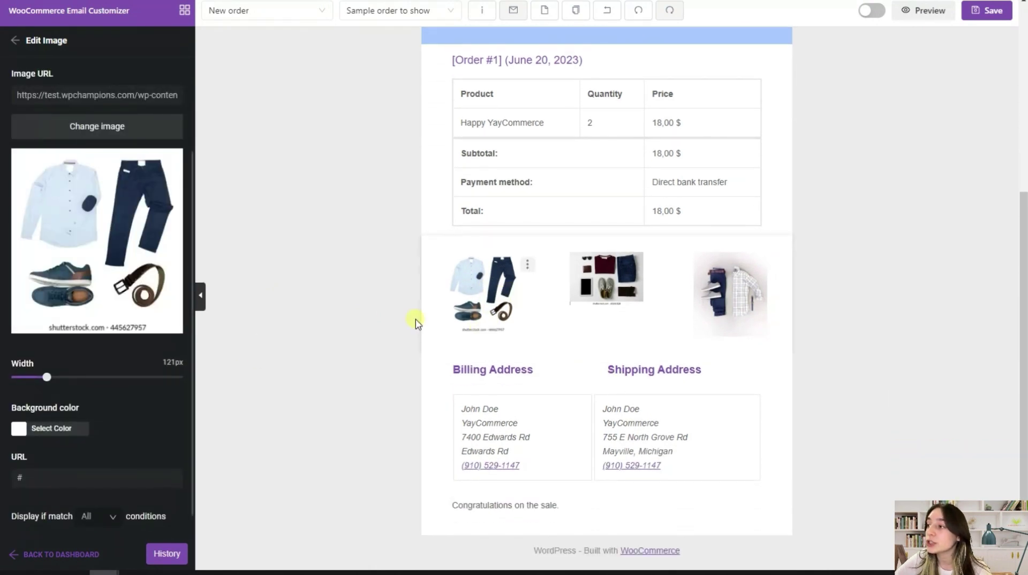
{"action": "scroll", "coordinate": [65, 438], "scroll_direction": "down", "scroll_amount": 1}
{"action": "left_click", "coordinate": [82, 531]}
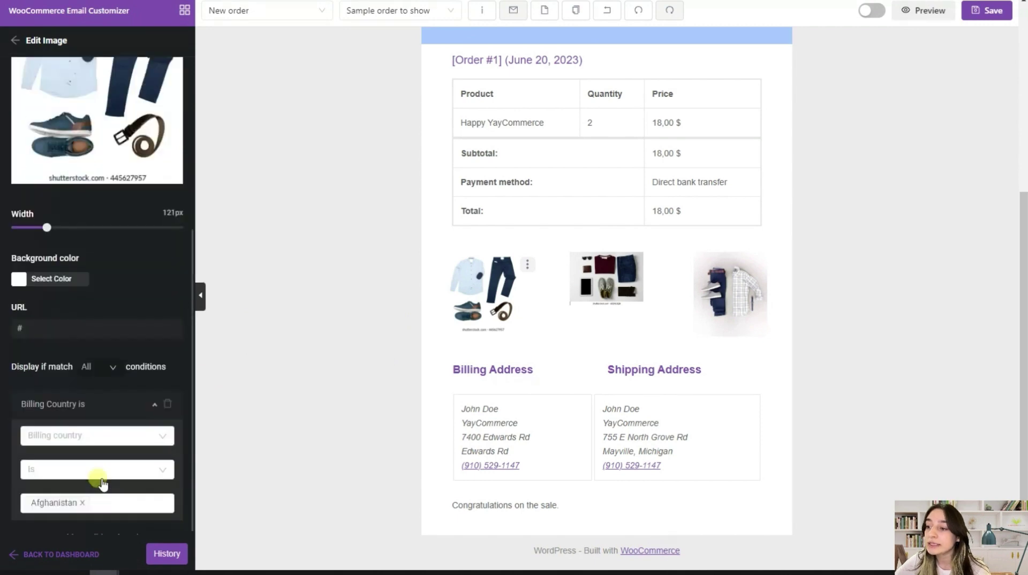
{"action": "left_click", "coordinate": [83, 407]}
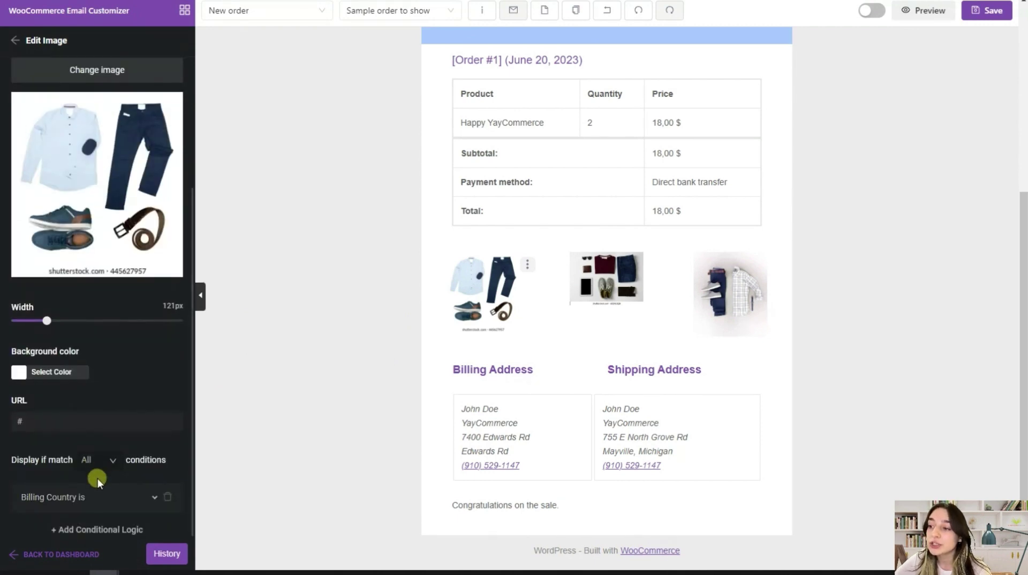
{"action": "left_click", "coordinate": [97, 490]}
{"action": "left_click", "coordinate": [102, 435]}
{"action": "left_click", "coordinate": [64, 296]}
{"action": "left_click", "coordinate": [89, 454]}
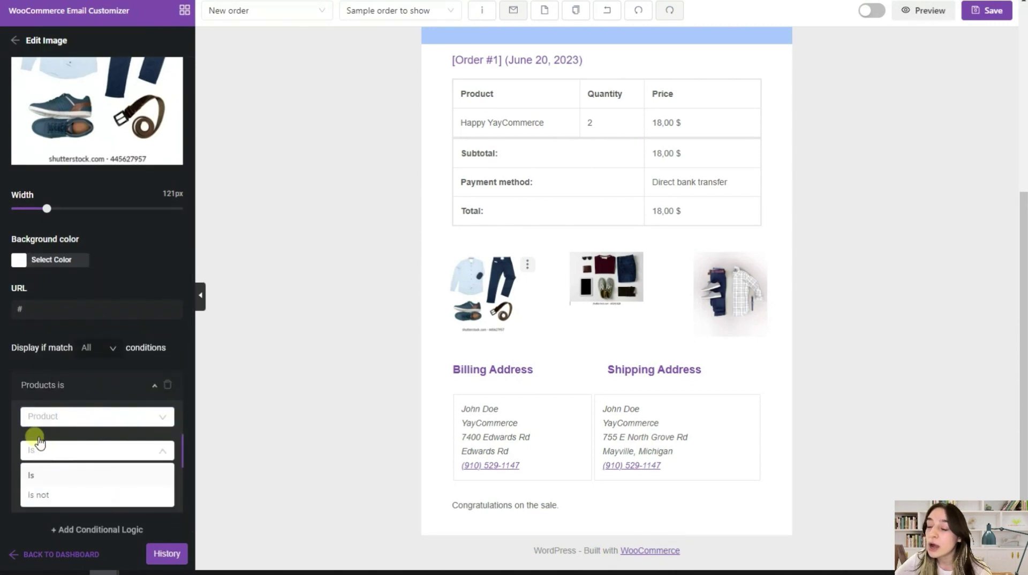
{"action": "left_click", "coordinate": [48, 475]}
Step: Set the condition's product values to T-Shirt and Jacket
{"action": "left_click", "coordinate": [68, 485]}
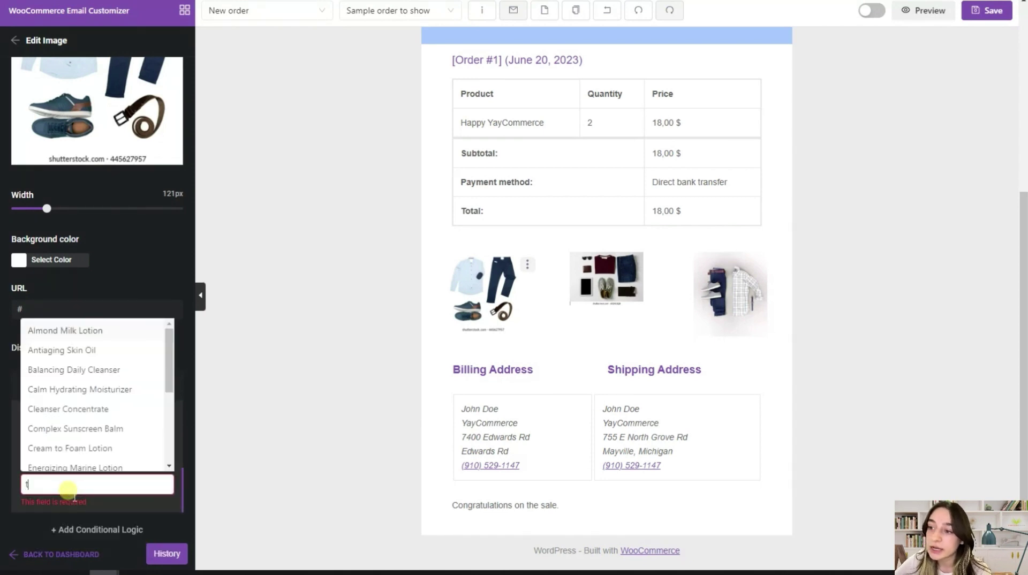
{"action": "left_click", "coordinate": [88, 369]}
{"action": "scroll", "coordinate": [92, 371], "scroll_direction": "down", "scroll_amount": 5}
{"action": "type", "text": "t"}
{"action": "left_click", "coordinate": [68, 461]}
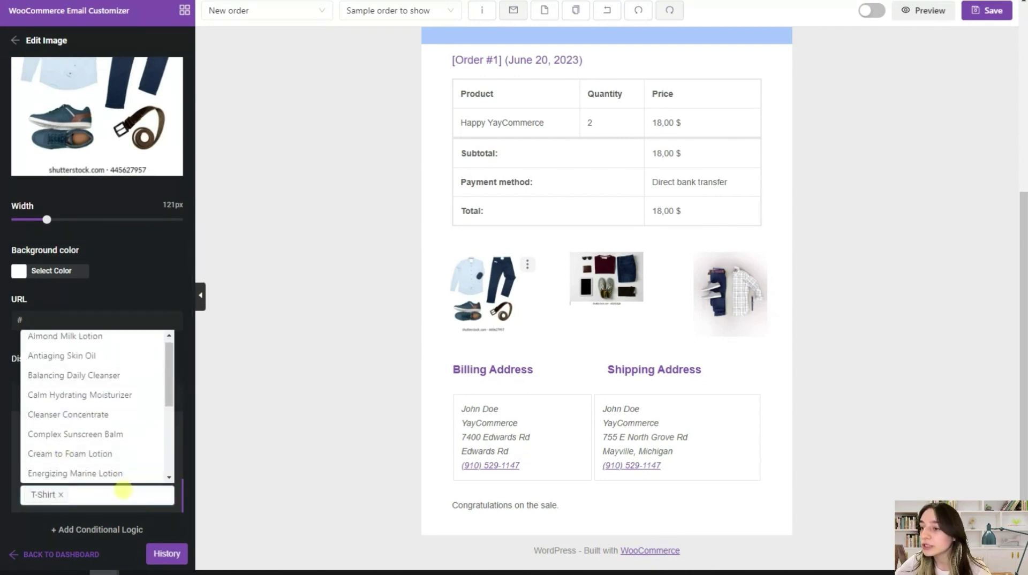
{"action": "scroll", "coordinate": [91, 423], "scroll_direction": "down", "scroll_amount": 5}
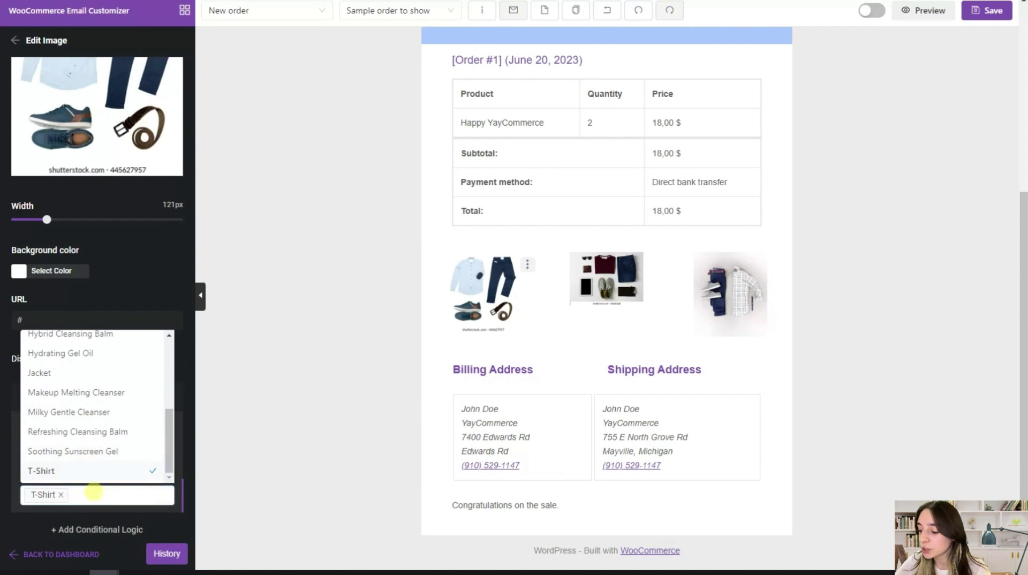
{"action": "type", "text": "ja"}
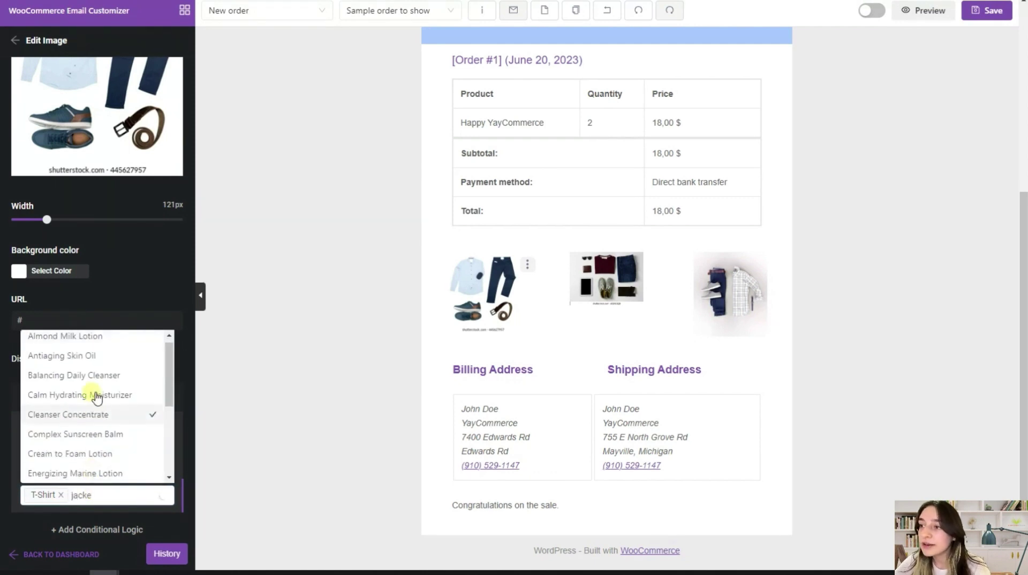
{"action": "type", "text": "cke"}
{"action": "left_click", "coordinate": [80, 522]}
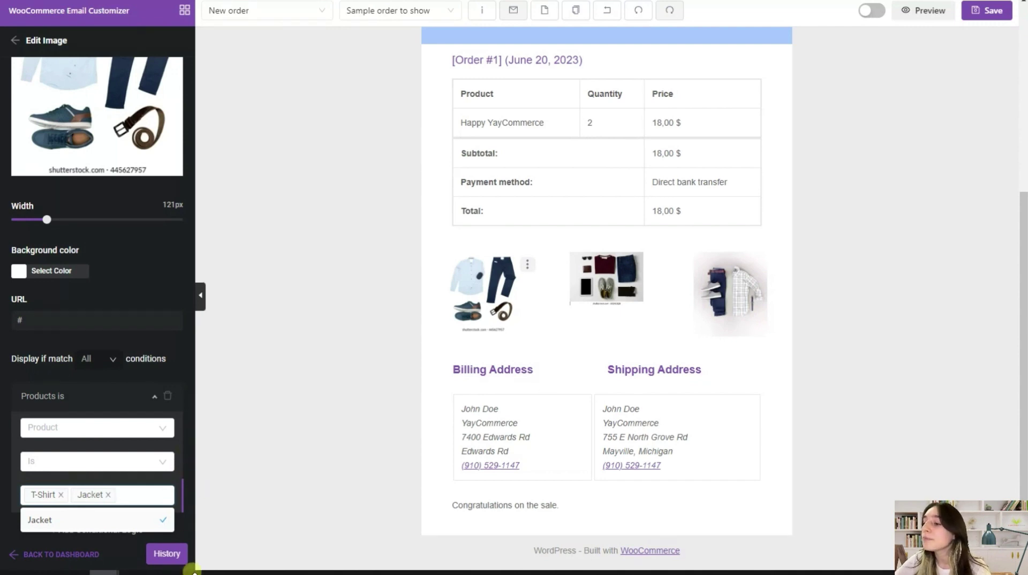
{"action": "scroll", "coordinate": [443, 424], "scroll_direction": "up", "scroll_amount": 2}
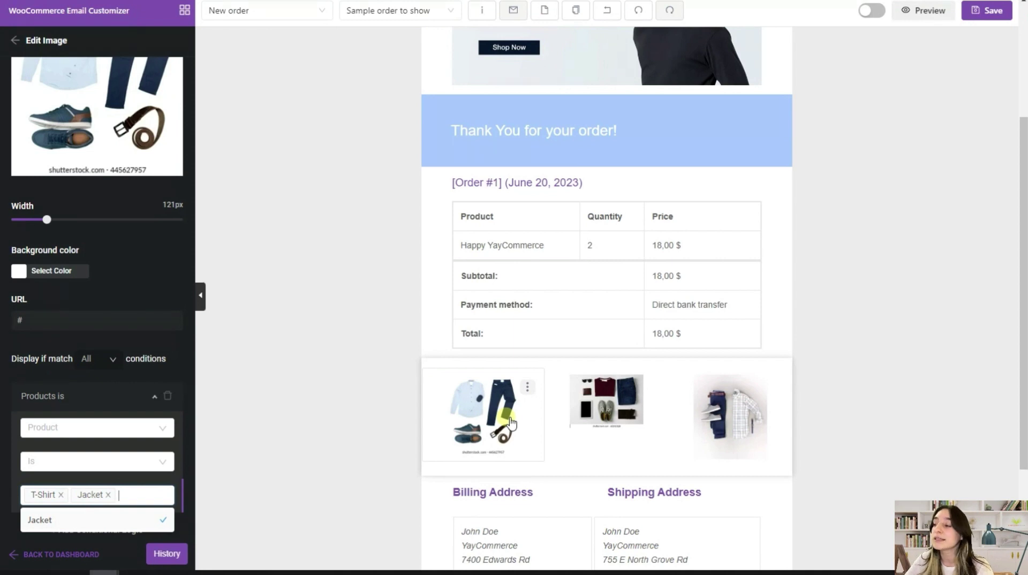
{"action": "scroll", "coordinate": [509, 422], "scroll_direction": "up", "scroll_amount": 2}
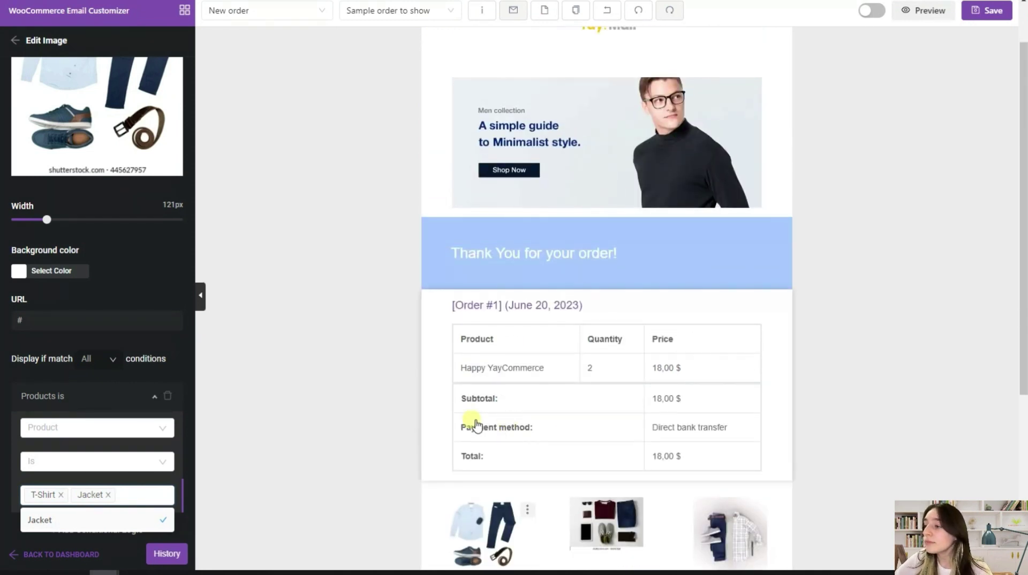
Step: Insert a Social Icon block below the Thank You heading and select it
{"action": "scroll", "coordinate": [38, 289], "scroll_direction": "up", "scroll_amount": 3}
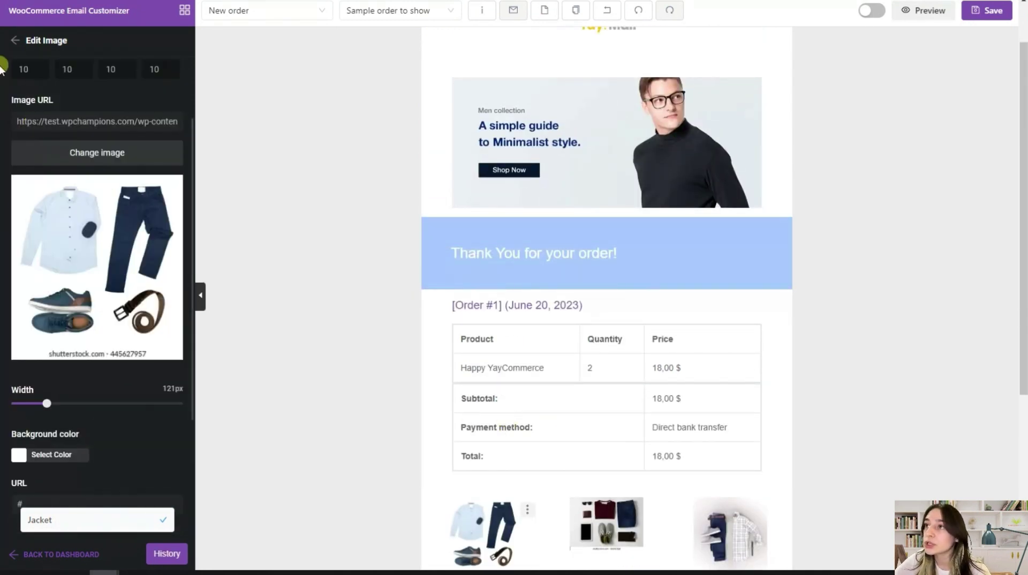
{"action": "left_click", "coordinate": [15, 40]}
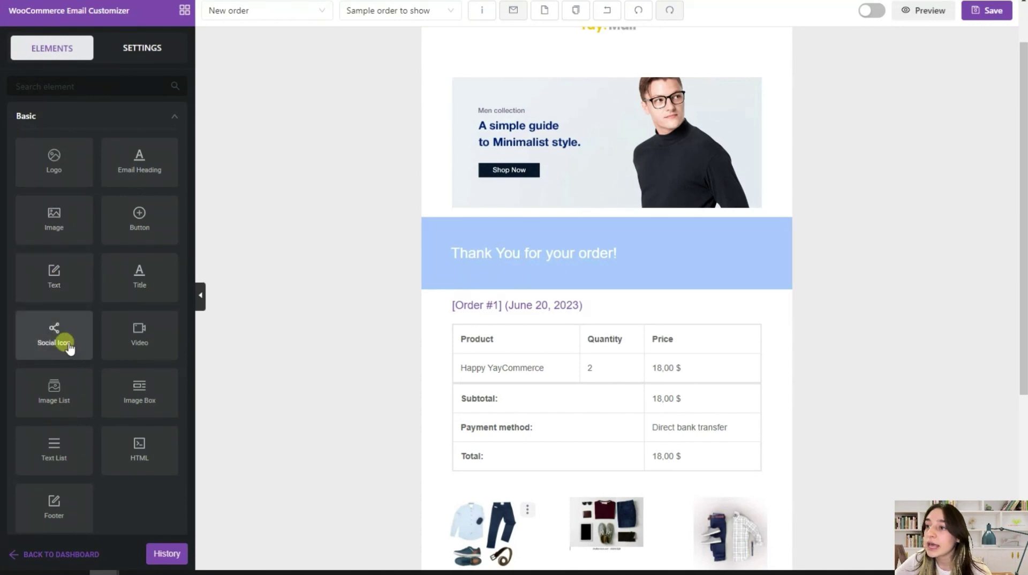
{"action": "left_click_drag", "start_coordinate": [69, 345], "coordinate": [587, 321]}
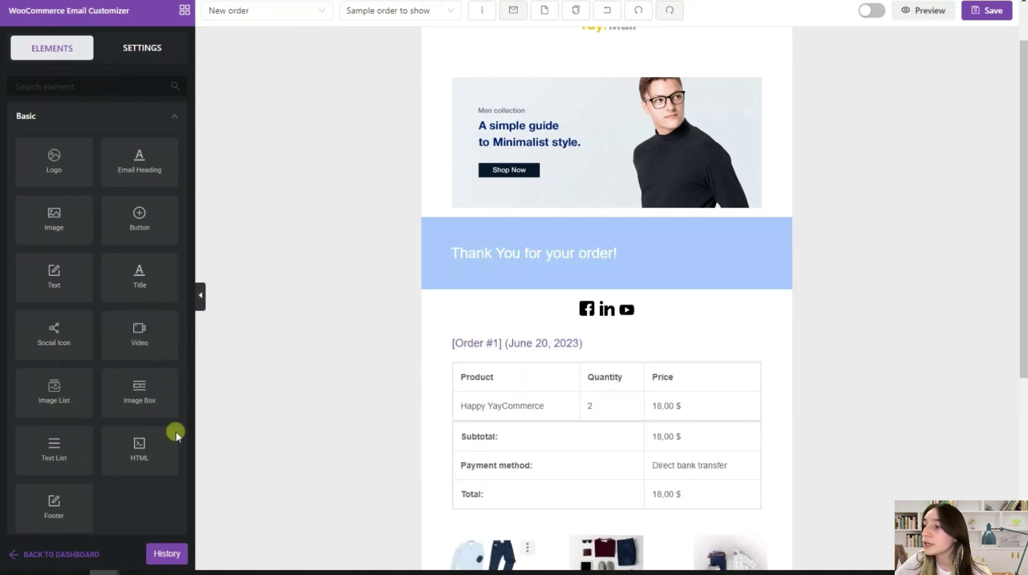
{"action": "scroll", "coordinate": [115, 455], "scroll_direction": "down", "scroll_amount": 2}
{"action": "scroll", "coordinate": [115, 455], "scroll_direction": "down", "scroll_amount": 2}
{"action": "left_click", "coordinate": [542, 311]}
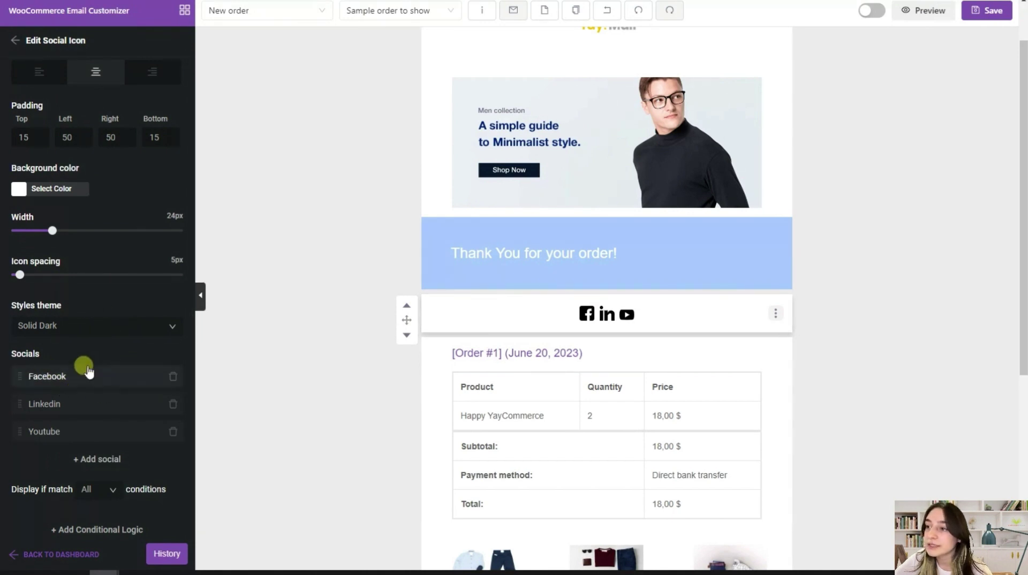
Step: Replace Facebook, LinkedIn and YouTube with a single Colorful-theme Instagram icon linked to the store's page
{"action": "left_click", "coordinate": [173, 376]}
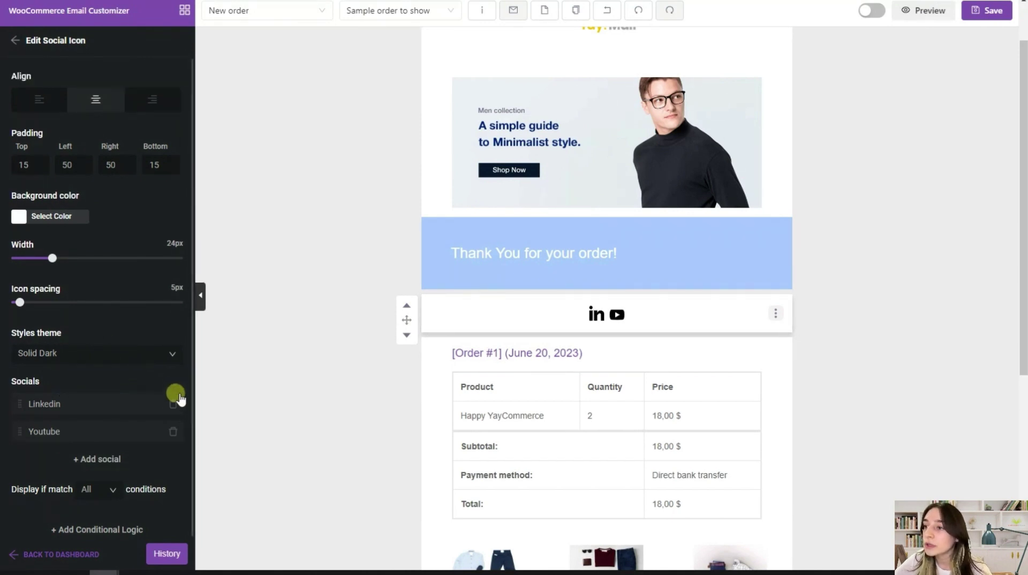
{"action": "left_click", "coordinate": [172, 403]}
{"action": "left_click", "coordinate": [173, 406]}
{"action": "left_click", "coordinate": [110, 413]}
{"action": "left_click", "coordinate": [88, 420]}
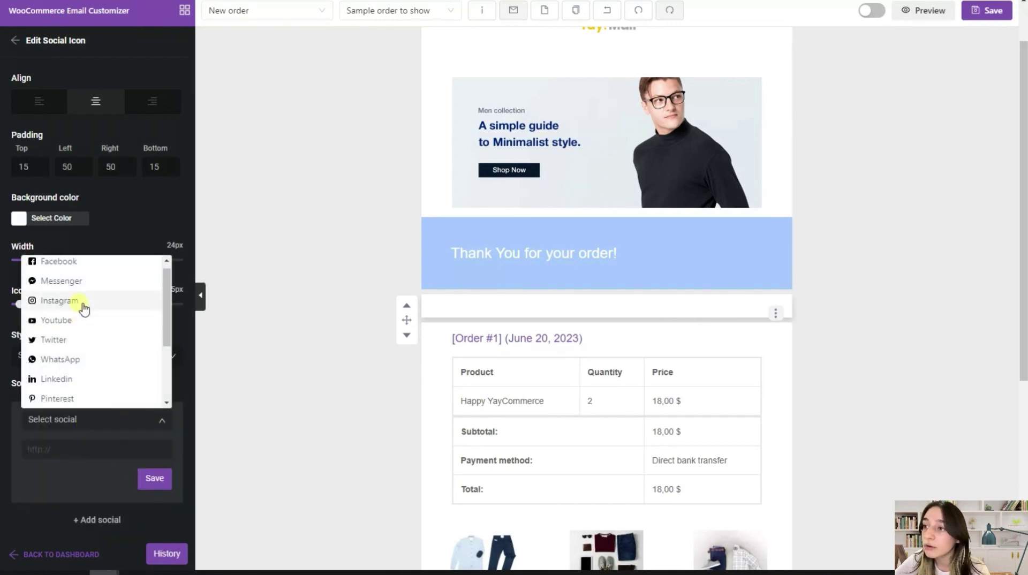
{"action": "left_click", "coordinate": [80, 302]}
{"action": "left_click", "coordinate": [57, 454]}
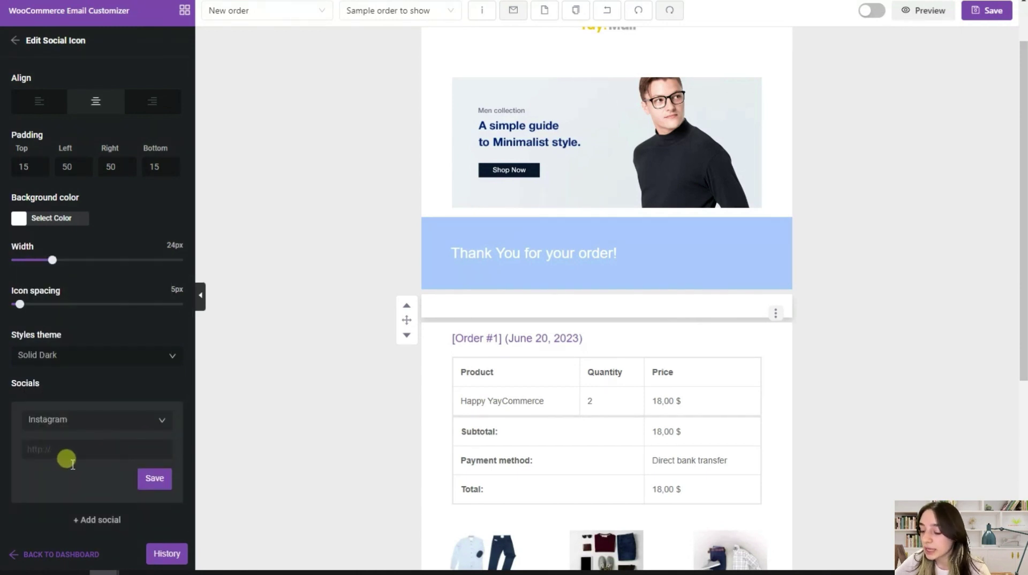
{"action": "type", "text": "instagram.com/menfashionoutfitss/"}
{"action": "left_click", "coordinate": [154, 482]}
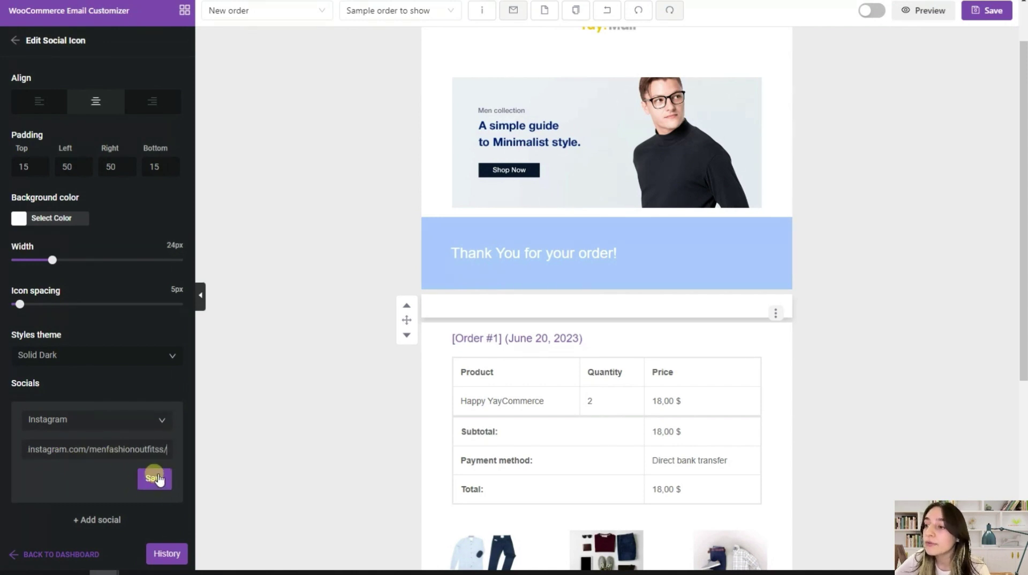
{"action": "left_click", "coordinate": [155, 478]}
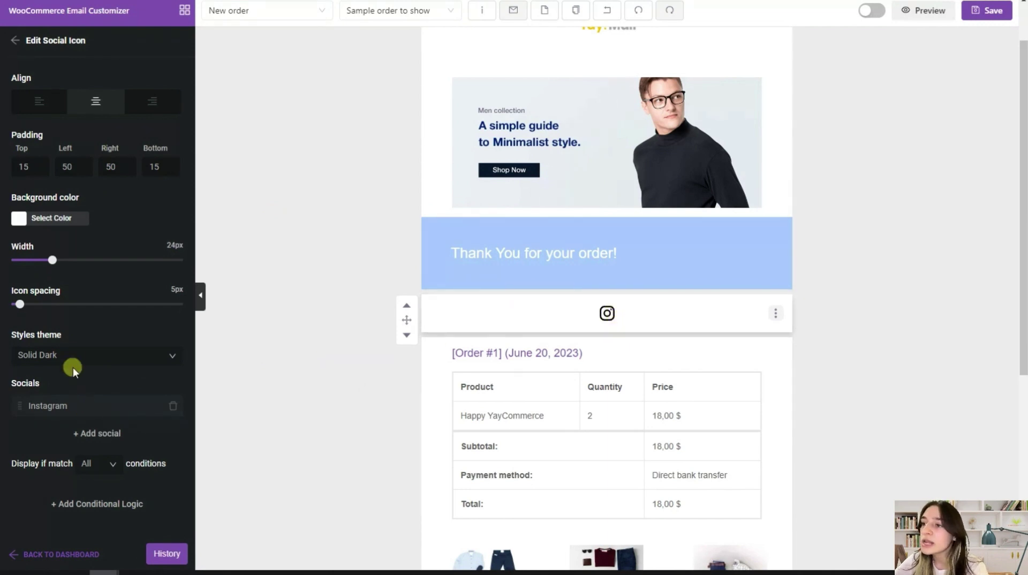
{"action": "left_click", "coordinate": [135, 357]}
{"action": "left_click", "coordinate": [119, 405]}
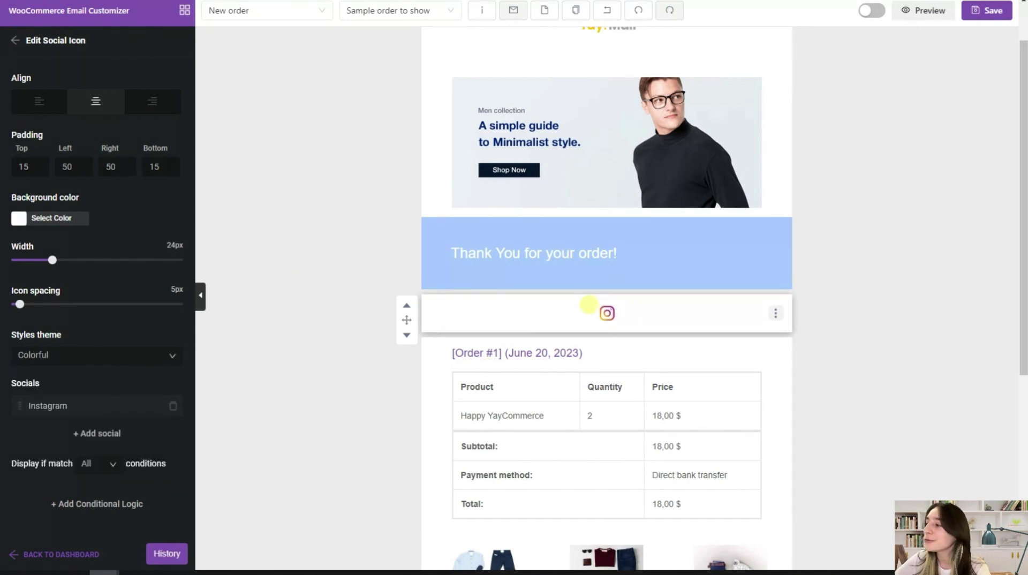
Step: Add a display condition to the Instagram social icon block: Product Is Jacket
{"action": "scroll", "coordinate": [588, 305], "scroll_direction": "down", "scroll_amount": 1}
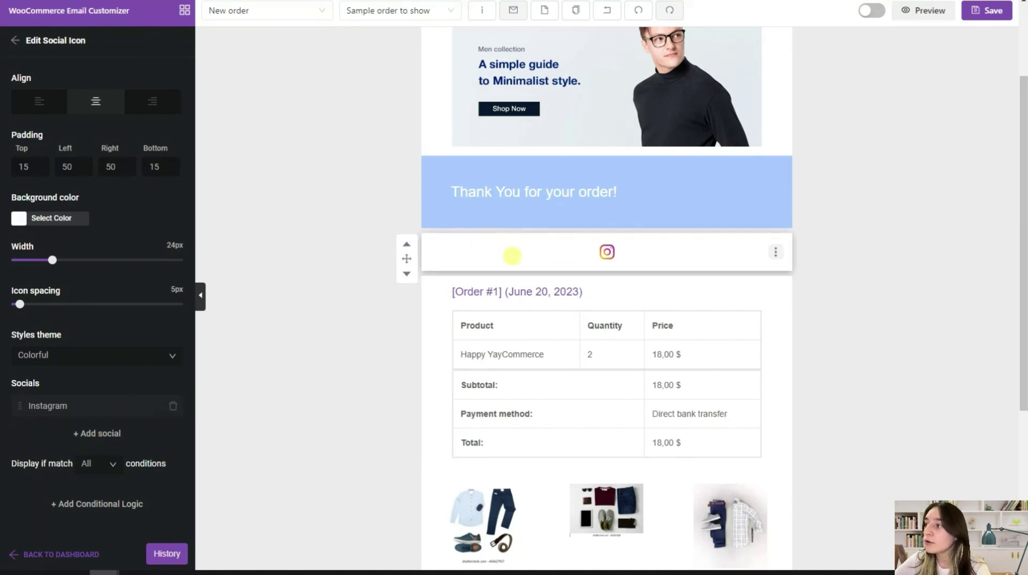
{"action": "left_click", "coordinate": [90, 506]}
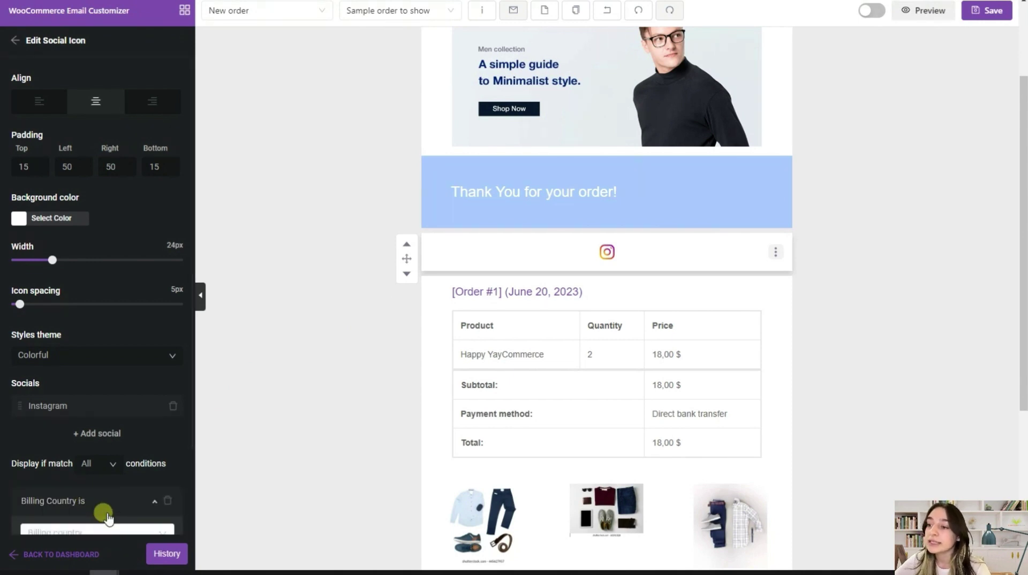
{"action": "scroll", "coordinate": [97, 444], "scroll_direction": "down", "scroll_amount": 2}
{"action": "left_click", "coordinate": [79, 426]}
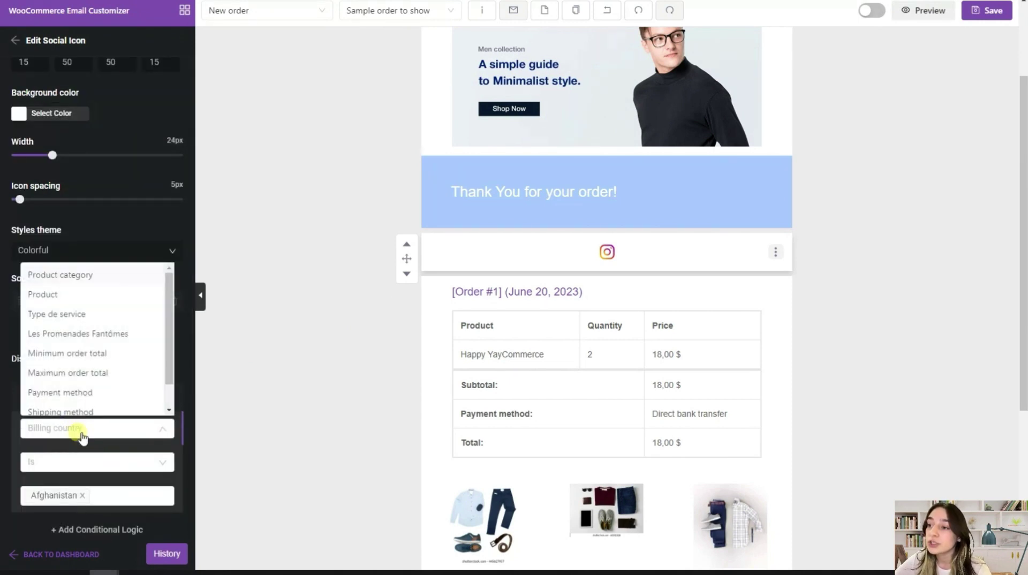
{"action": "left_click", "coordinate": [84, 288]}
{"action": "left_click", "coordinate": [79, 462]}
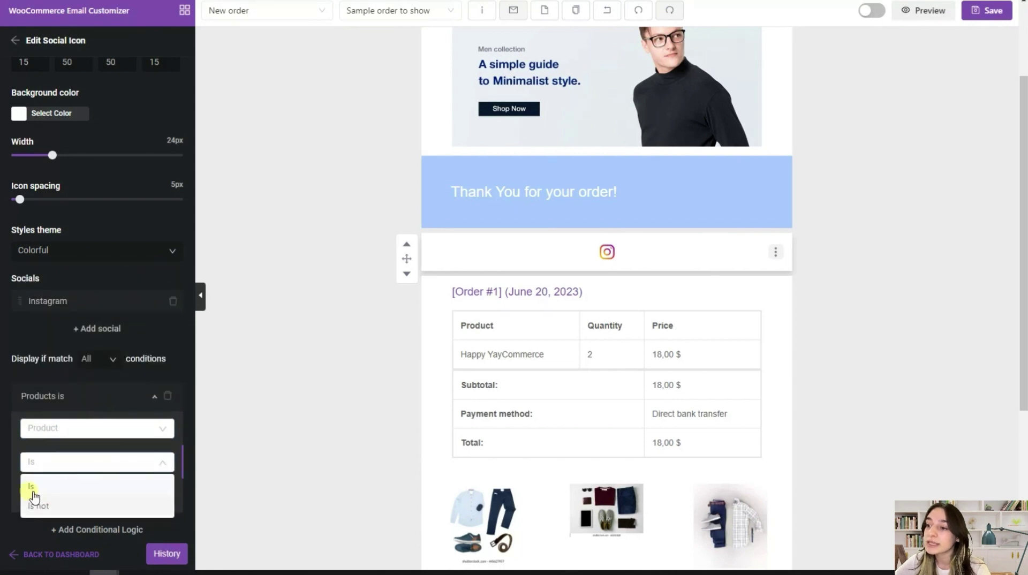
{"action": "left_click", "coordinate": [18, 486]}
{"action": "left_click", "coordinate": [28, 493]}
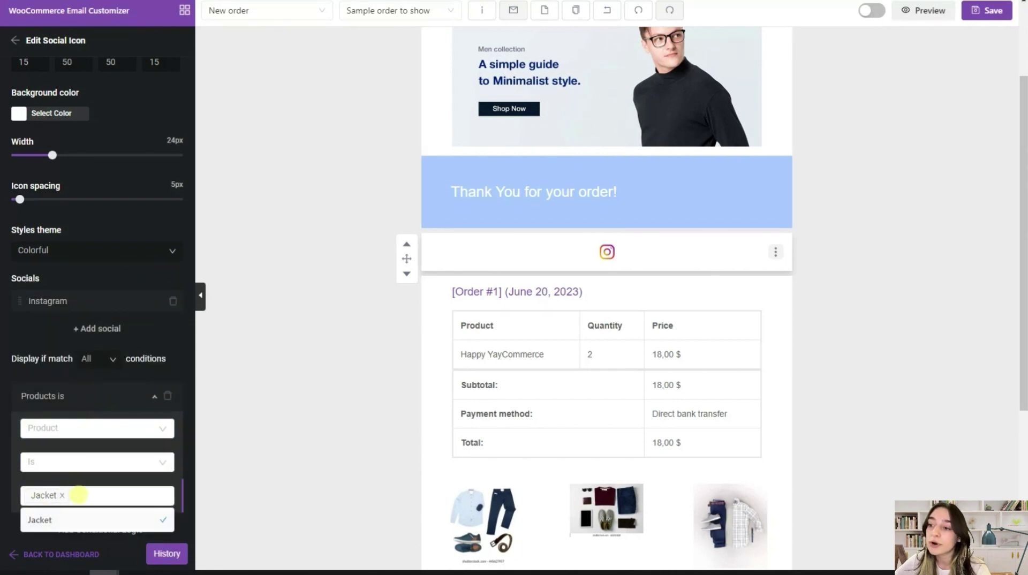